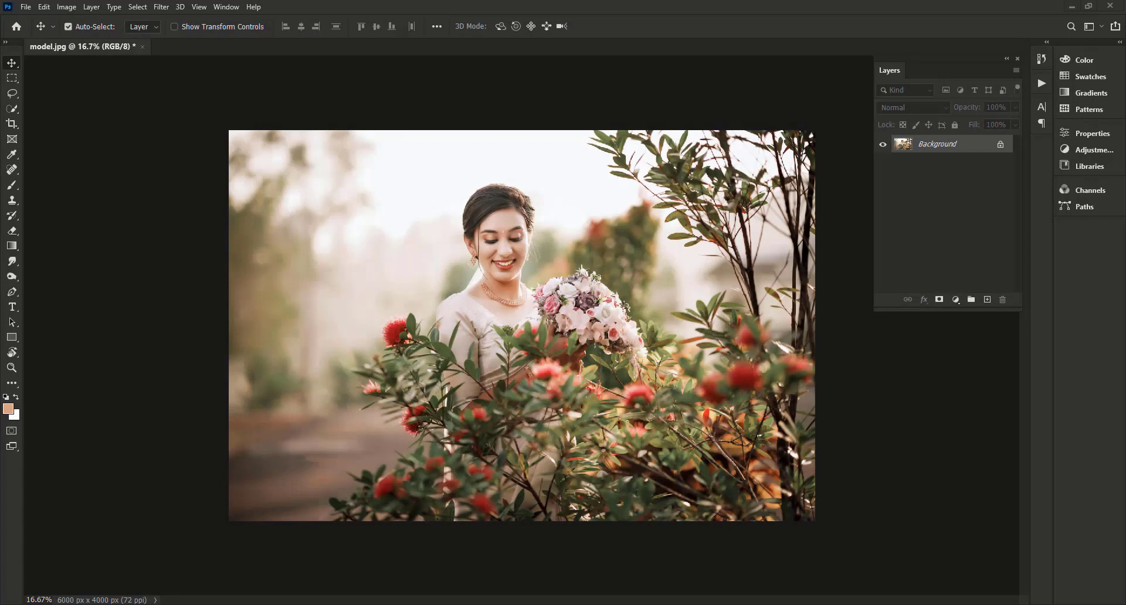
# Duplicate the Background layer and apply a Levels adjustment to the copy with the midtone input at 0.93.
pyautogui.moveTo(935, 145); pyautogui.dragTo(987, 300)
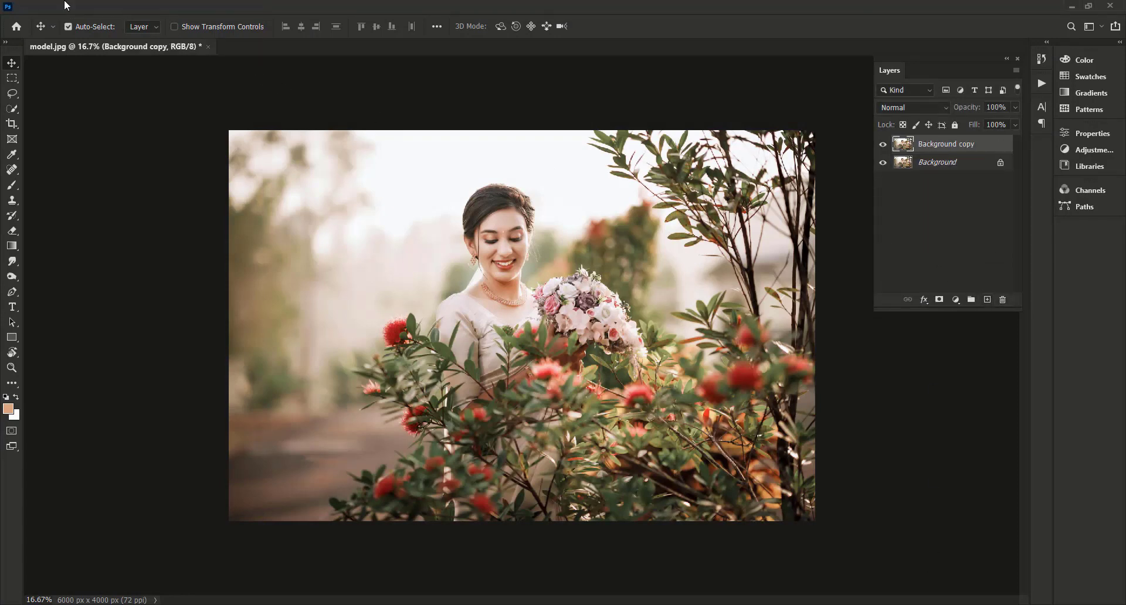
pyautogui.click(66, 7)
pyautogui.moveTo(83, 43)
pyautogui.click(197, 48)
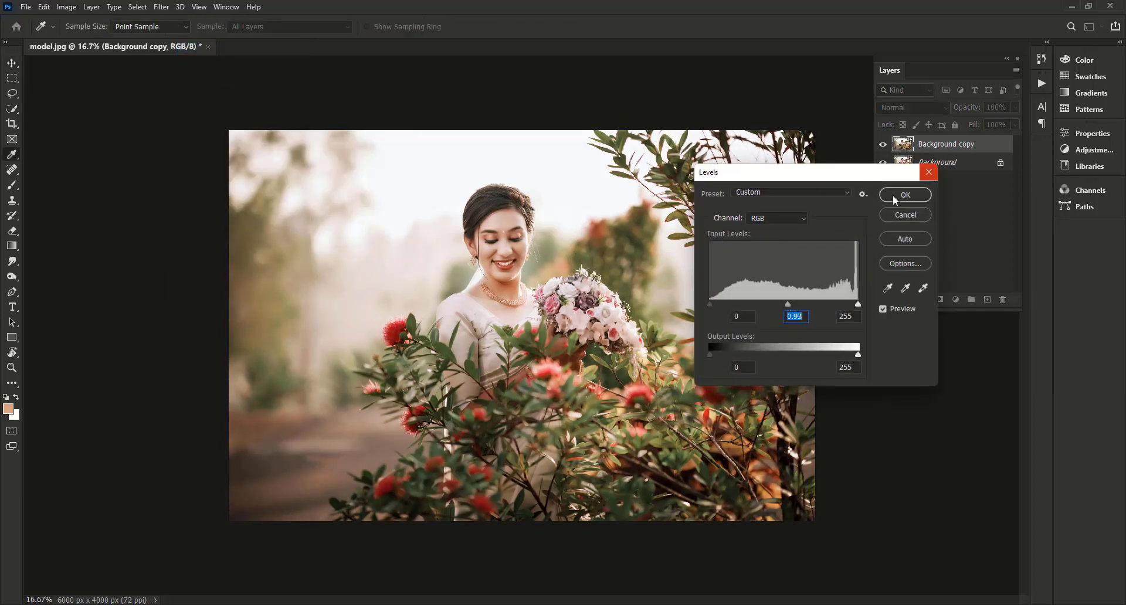
pyautogui.click(929, 172)
# Apply a Curves adjustment to the copy with a midpoint, a slightly lifted shadow point, and a highlight point at input 179, output 192.
pyautogui.click(66, 6)
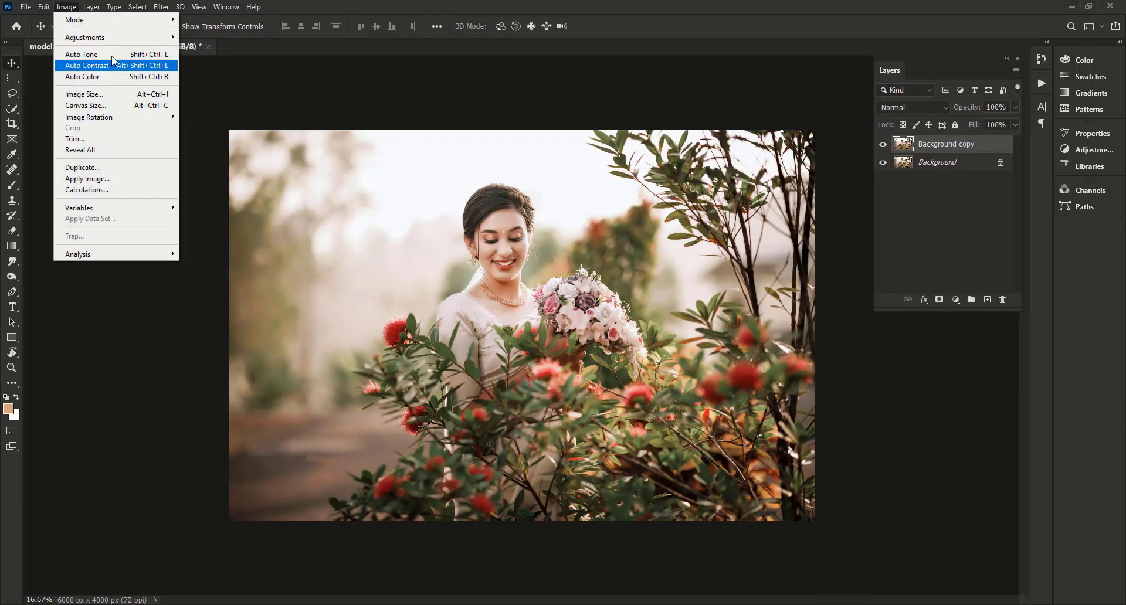
pyautogui.moveTo(135, 38)
pyautogui.click(201, 58)
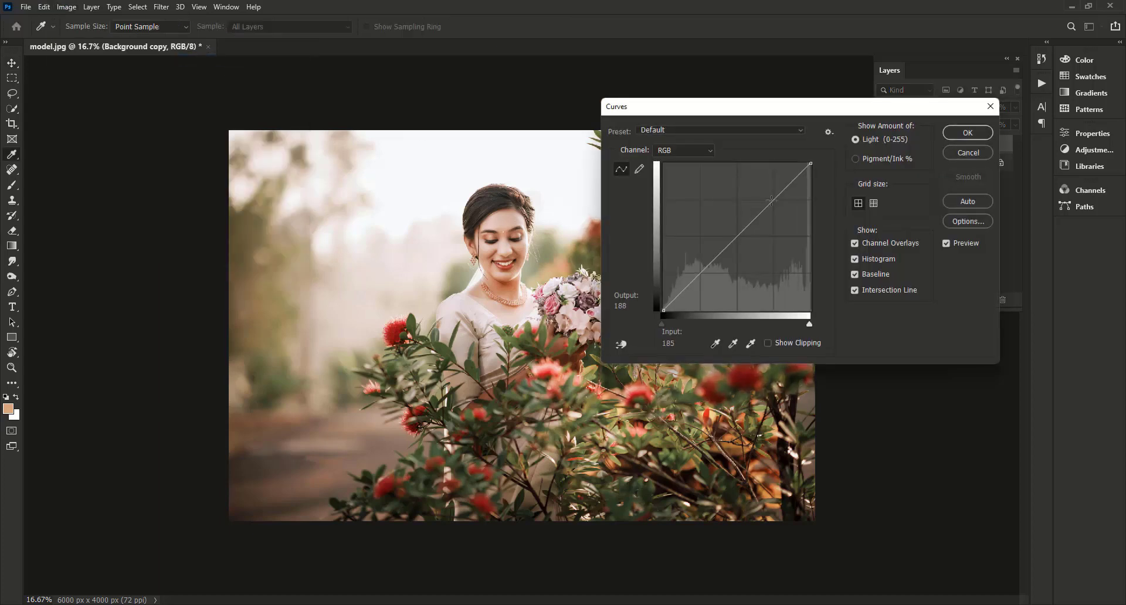
pyautogui.click(738, 231)
pyautogui.click(765, 199)
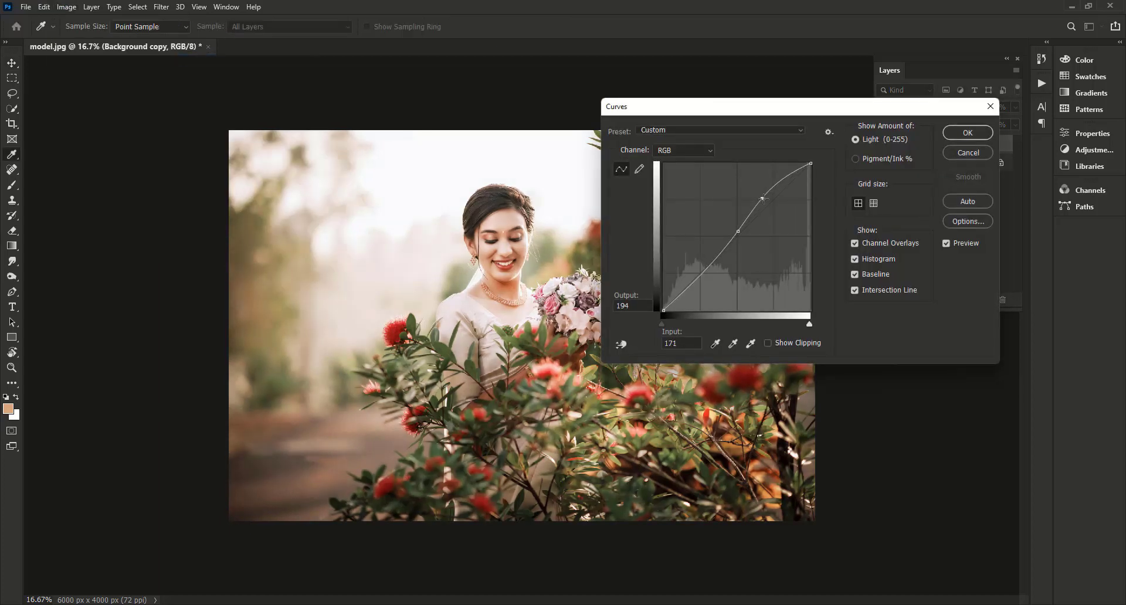
pyautogui.click(703, 268)
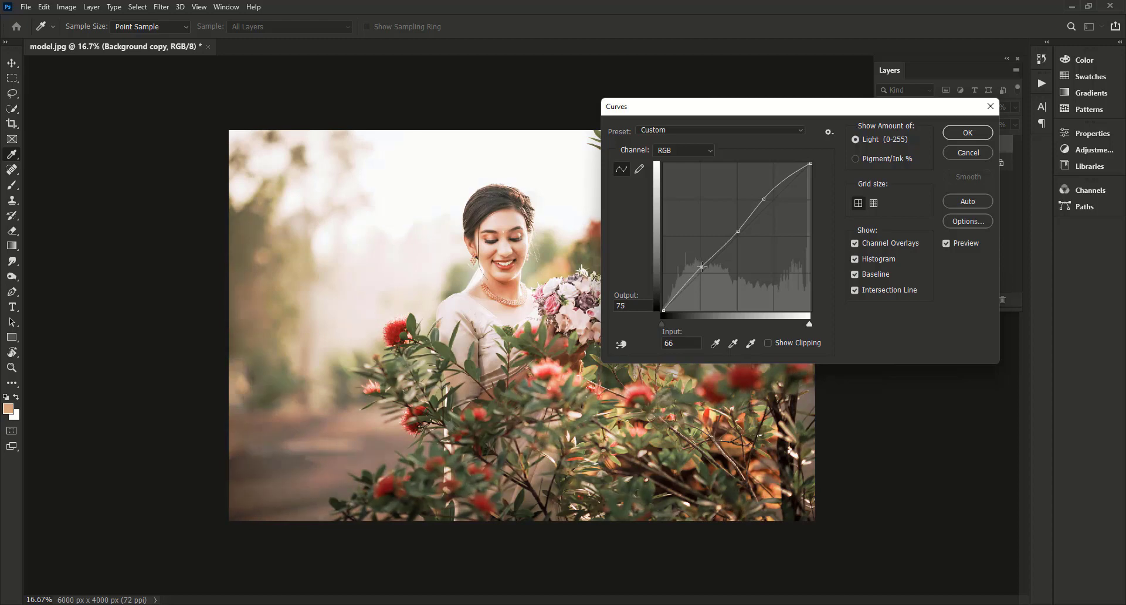
pyautogui.moveTo(764, 196); pyautogui.dragTo(767, 199)
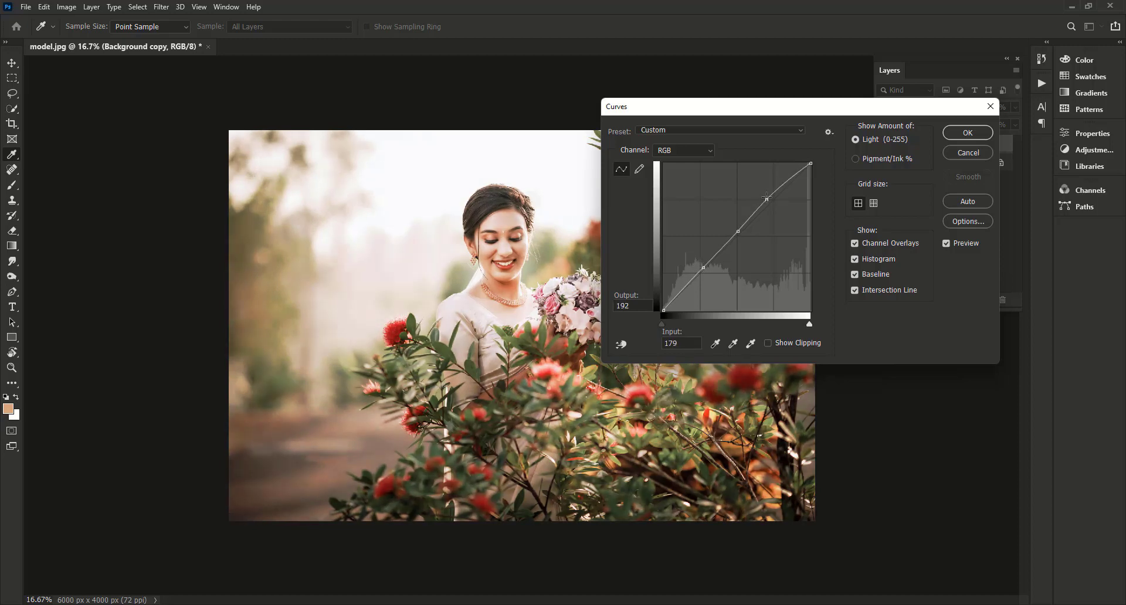
pyautogui.click(974, 134)
# Merge the adjusted copy down into the Background and duplicate the Background layer again.
pyautogui.rightClick(945, 144)
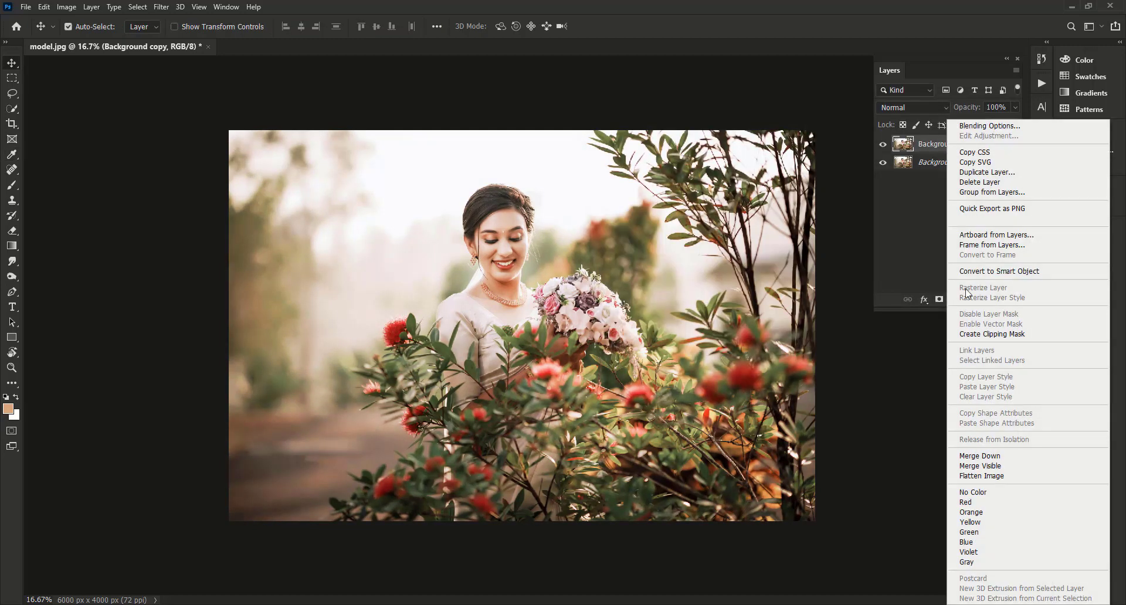
pyautogui.click(969, 456)
pyautogui.moveTo(957, 153); pyautogui.dragTo(988, 300)
# In the Camera Raw Filter, set Temperature -1, Exposure -0.10, Contrast -11, Highlights -100, Shadows -11, Whites +23 and Blacks -22.
pyautogui.click(161, 6)
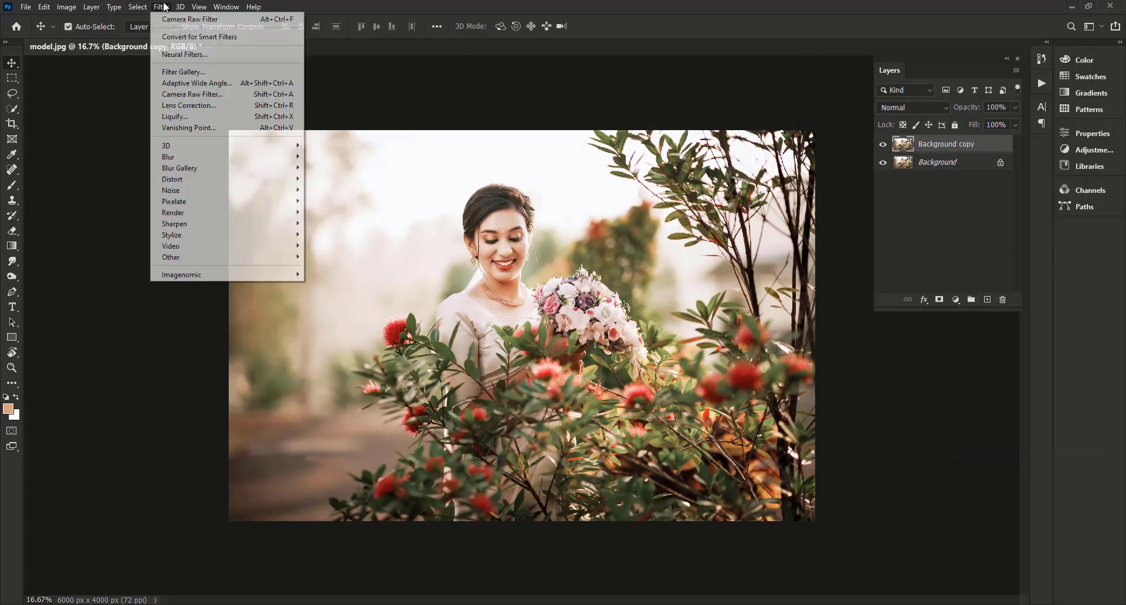
pyautogui.click(209, 95)
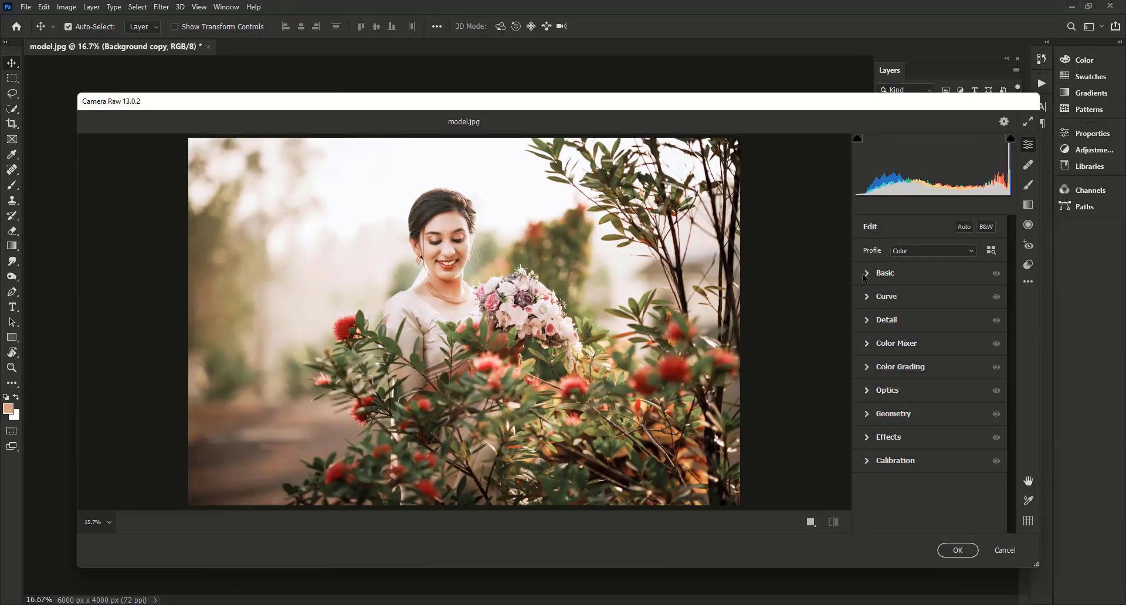
pyautogui.click(870, 275)
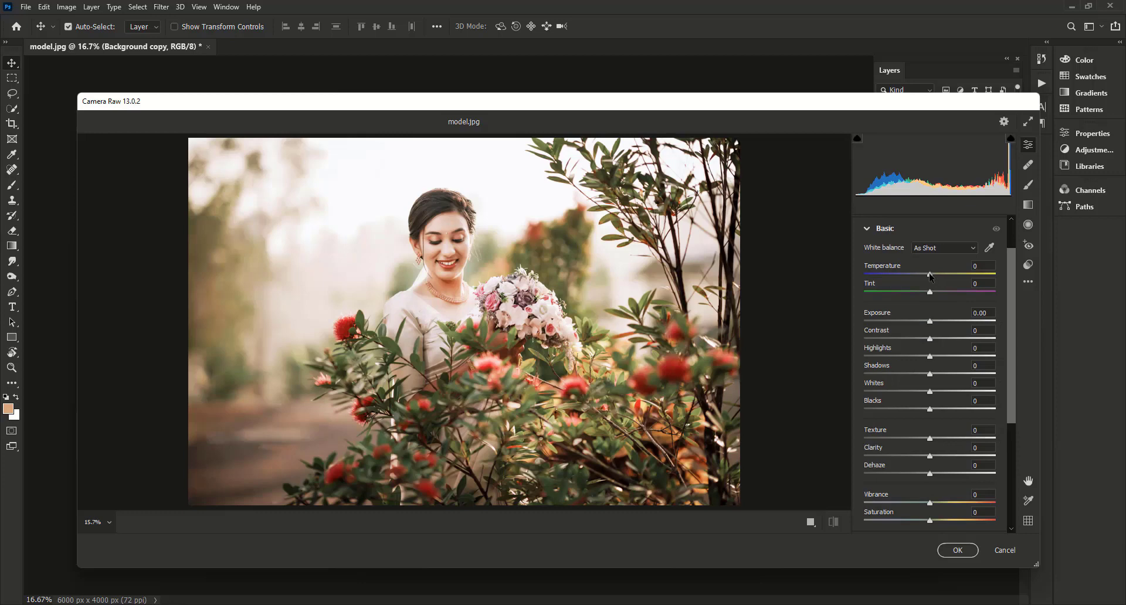
pyautogui.moveTo(931, 277); pyautogui.dragTo(930, 278)
pyautogui.moveTo(929, 322); pyautogui.dragTo(858, 358)
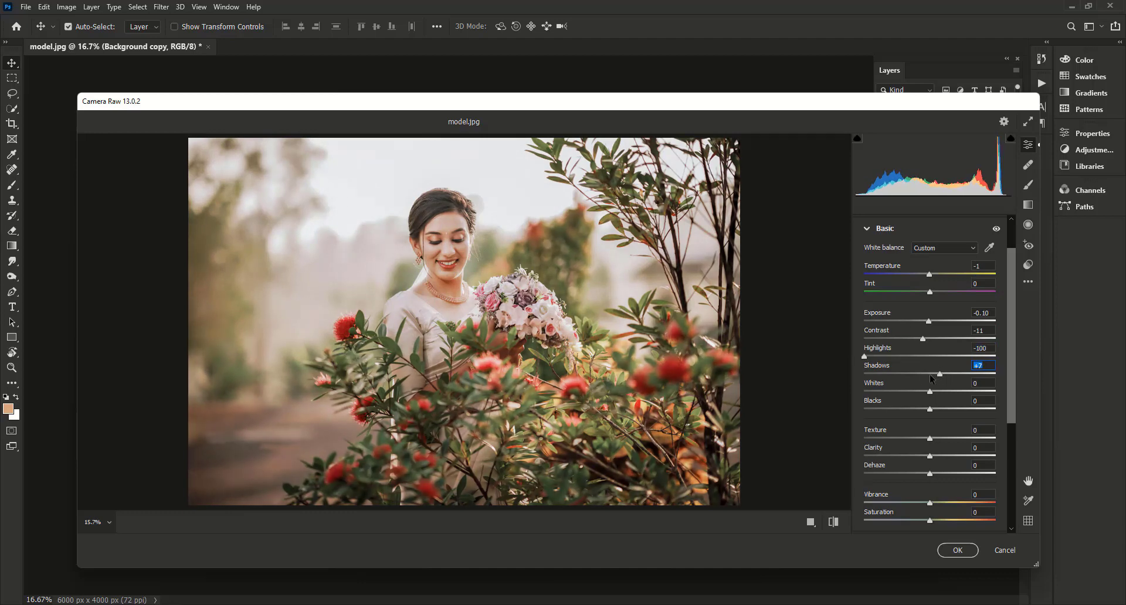
pyautogui.moveTo(930, 376); pyautogui.dragTo(920, 414)
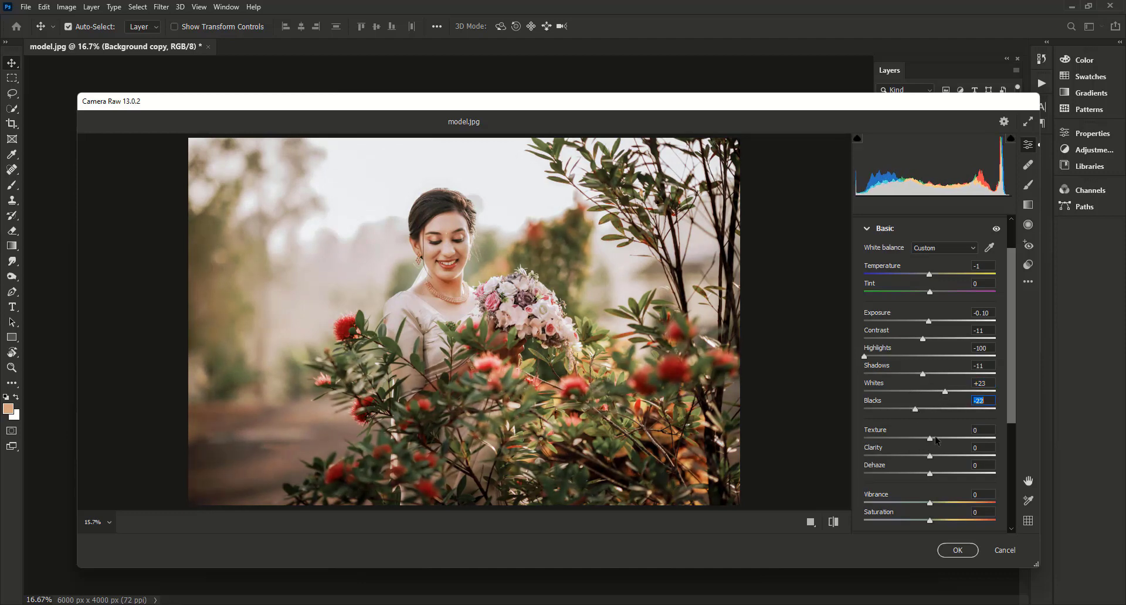
# Check the face up close, fine-tune Clarity and raise Vibrance slightly in the Basic adjustments.
pyautogui.click(456, 245)
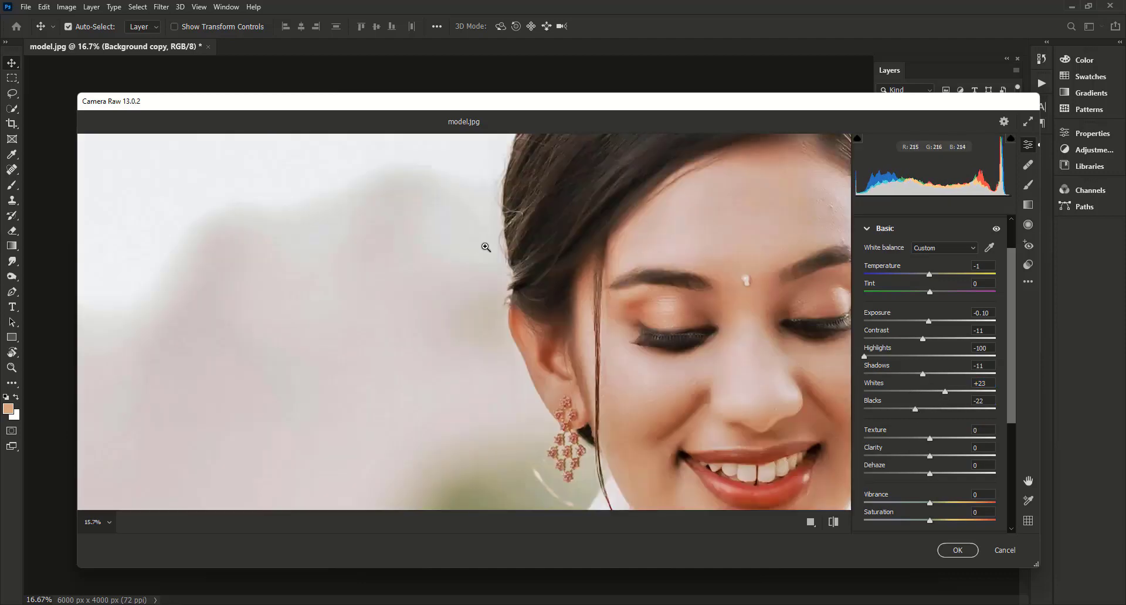
pyautogui.click(486, 247)
pyautogui.click(490, 251)
pyautogui.click(331, 275)
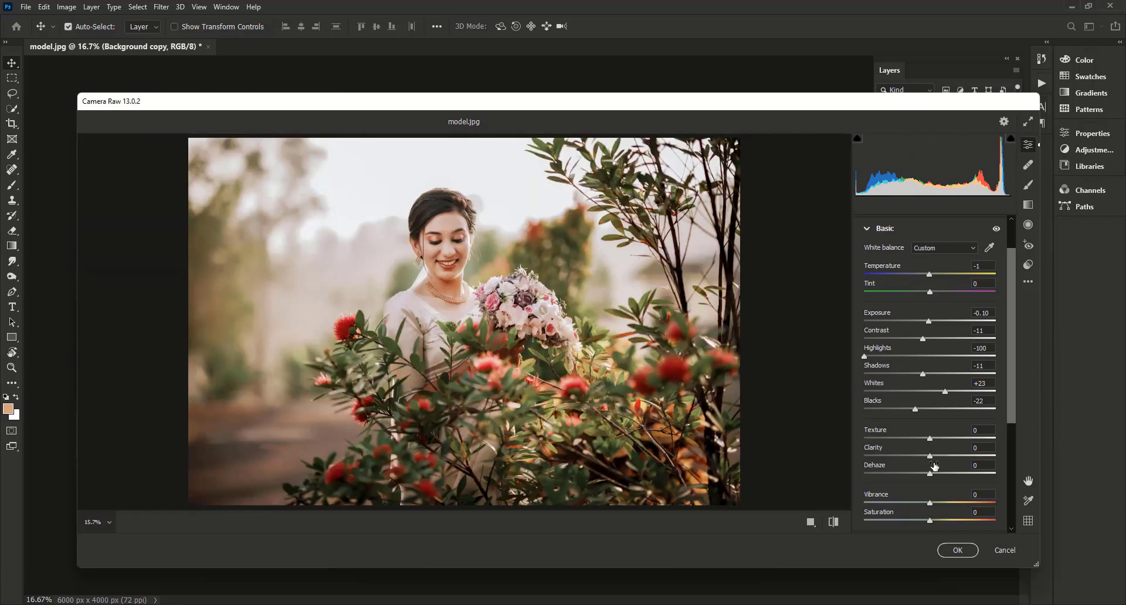
pyautogui.moveTo(931, 456); pyautogui.dragTo(930, 457)
pyautogui.moveTo(934, 506); pyautogui.dragTo(950, 506)
pyautogui.scroll(2, 902, 281)
pyautogui.click(904, 274)
# Shape the point curve with white output 252, the black point shifted slightly inward, and a midpoint at input 129, output 125.
pyautogui.click(893, 296)
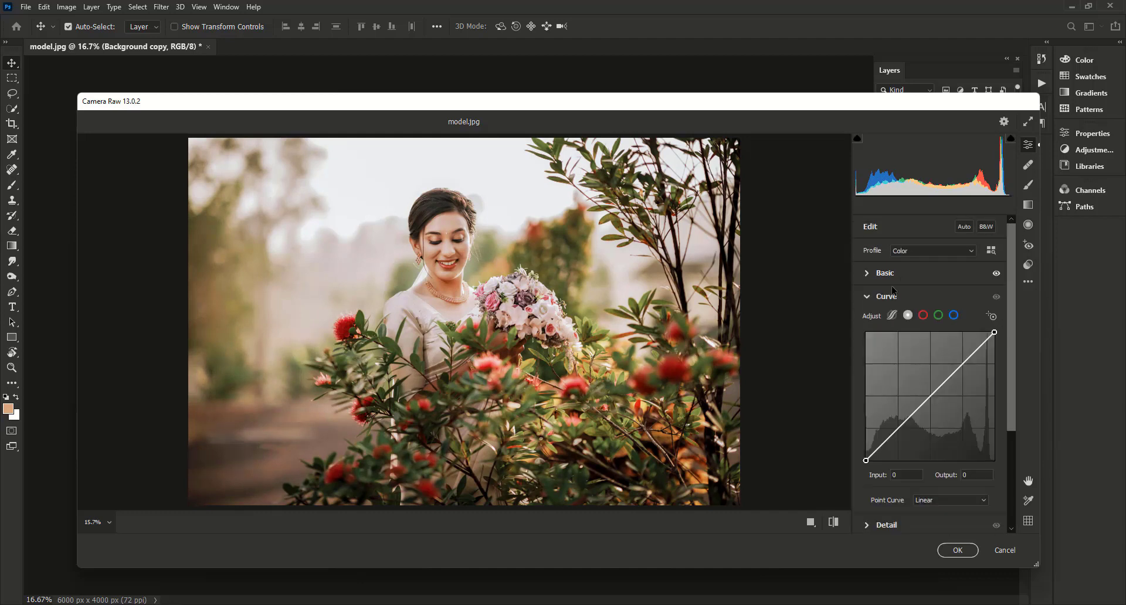
pyautogui.moveTo(995, 332)
pyautogui.mouseDown()
pyautogui.moveTo(976, 333)
pyautogui.moveTo(994, 334)
pyautogui.mouseUp()
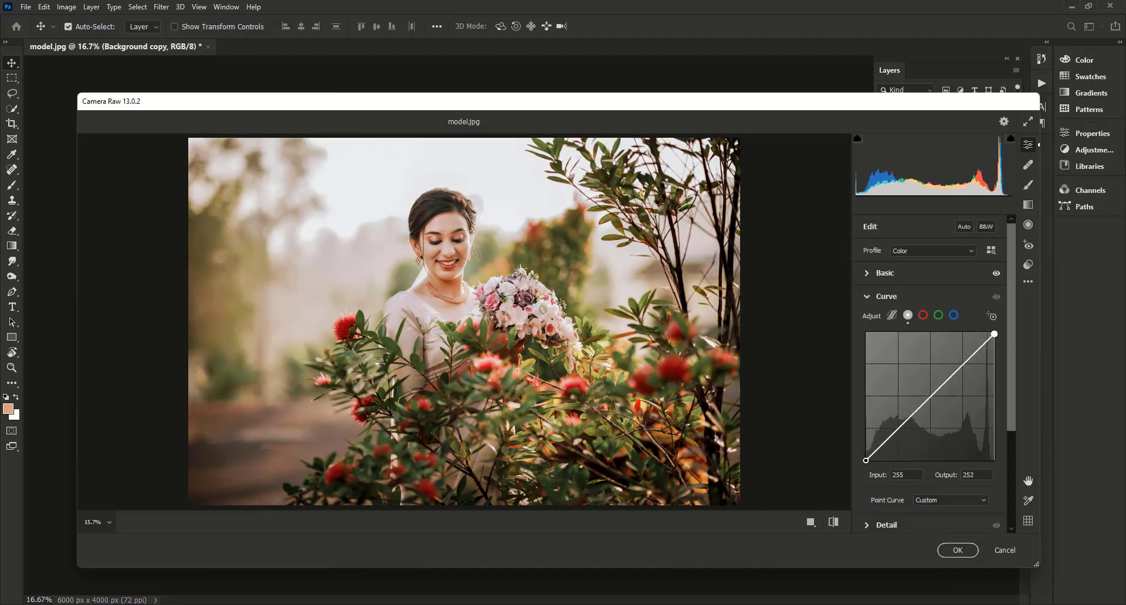
pyautogui.moveTo(866, 461); pyautogui.dragTo(870, 460)
pyautogui.moveTo(931, 397); pyautogui.dragTo(931, 398)
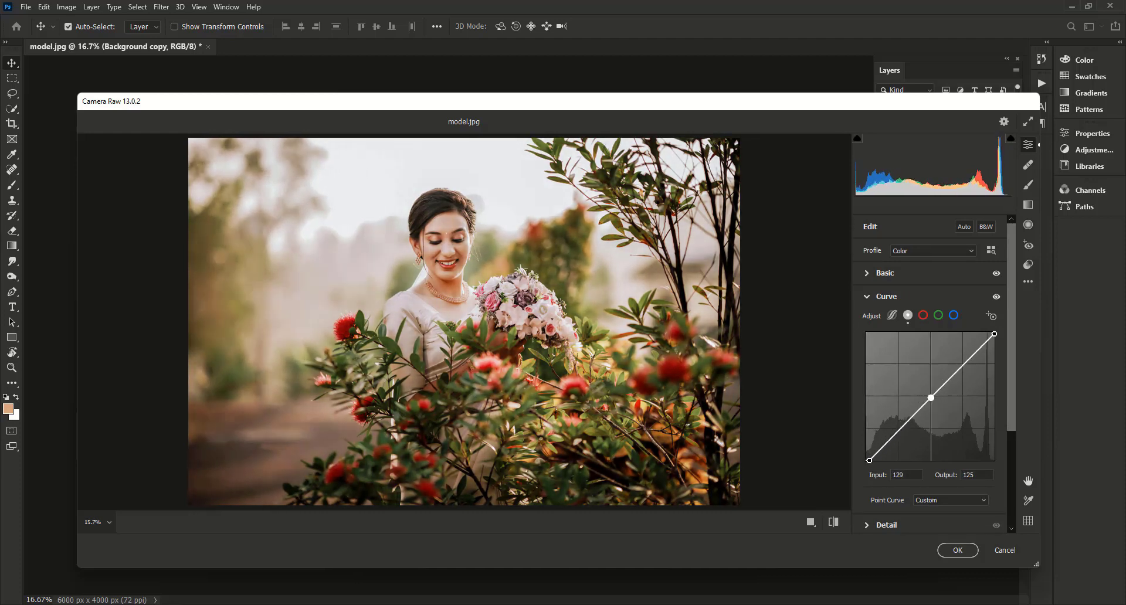
# Set the parametric curve's Highlights to +8 and Lights to +7.
pyautogui.click(892, 316)
pyautogui.moveTo(924, 499)
pyautogui.mouseDown()
pyautogui.moveTo(948, 494)
pyautogui.moveTo(935, 494)
pyautogui.moveTo(934, 511)
pyautogui.mouseUp()
pyautogui.scroll(-2, 919, 253)
pyautogui.scroll(2, 921, 282)
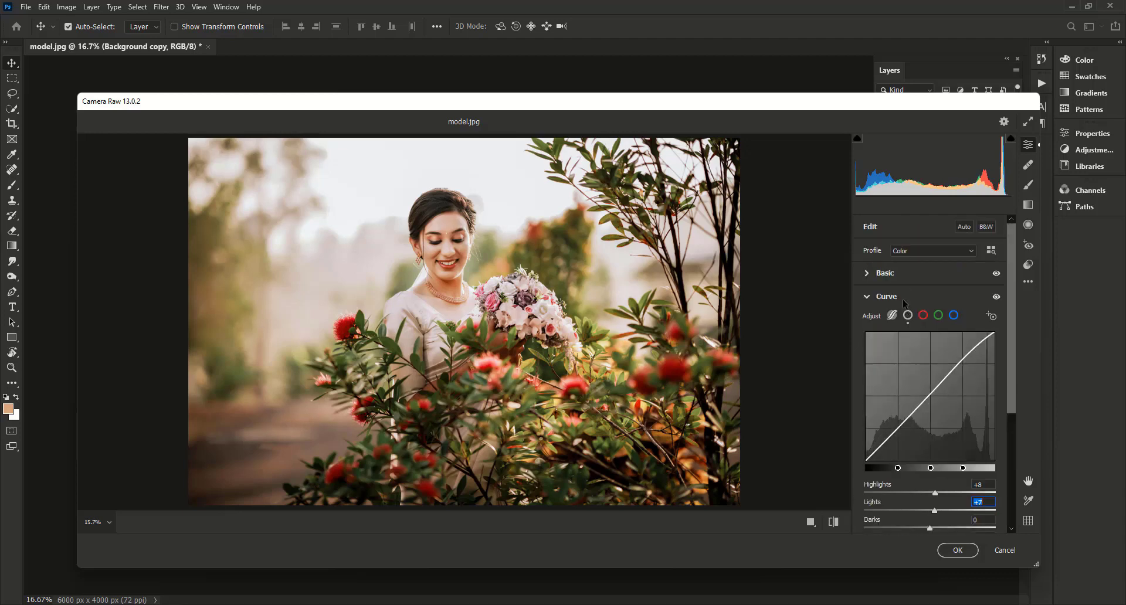
pyautogui.click(903, 296)
# Add a small amount of Sharpening in the Detail adjustments.
pyautogui.click(905, 320)
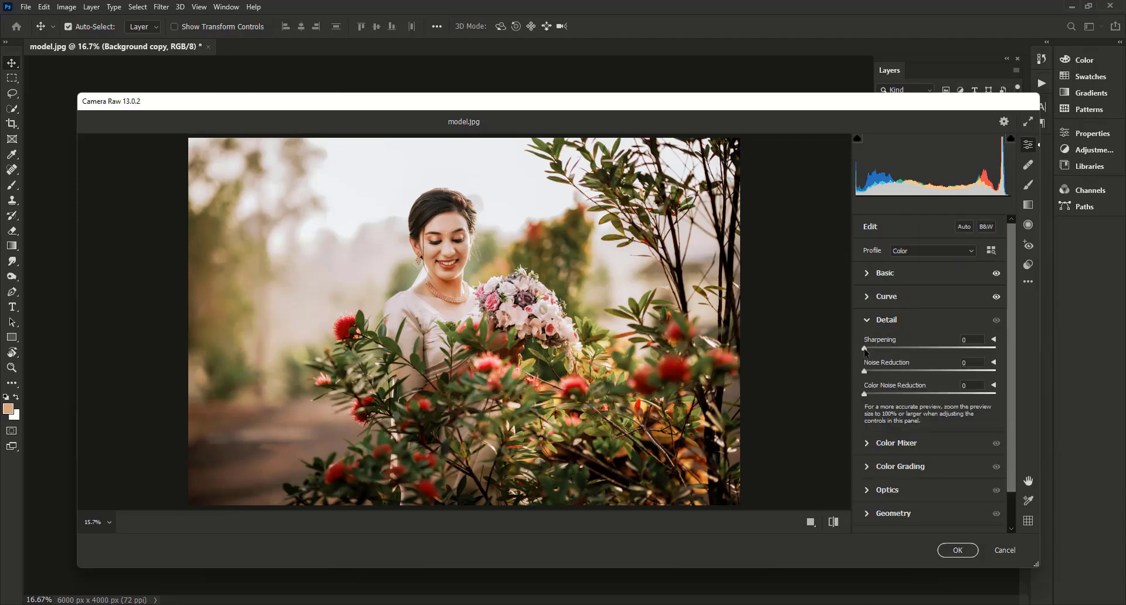
pyautogui.moveTo(866, 350); pyautogui.dragTo(878, 355)
pyautogui.click(892, 319)
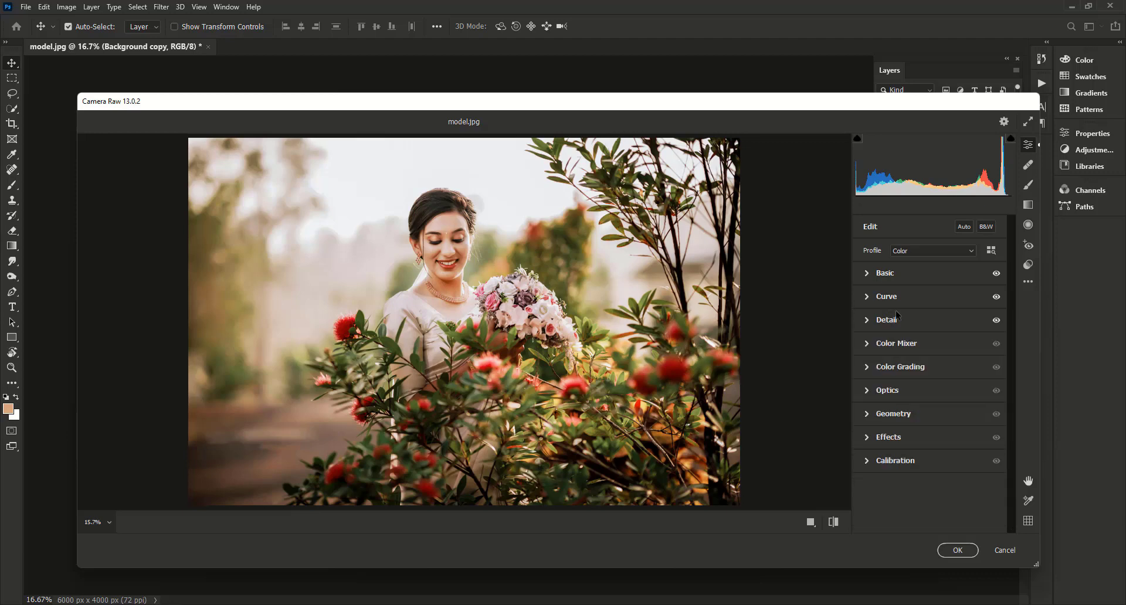
# Set the HSL luminance to Reds +5, Oranges +4, Greens -54, Aquas -82 and Blues -25, and lower Yellows slightly.
pyautogui.click(913, 351)
pyautogui.moveTo(931, 364); pyautogui.dragTo(934, 354)
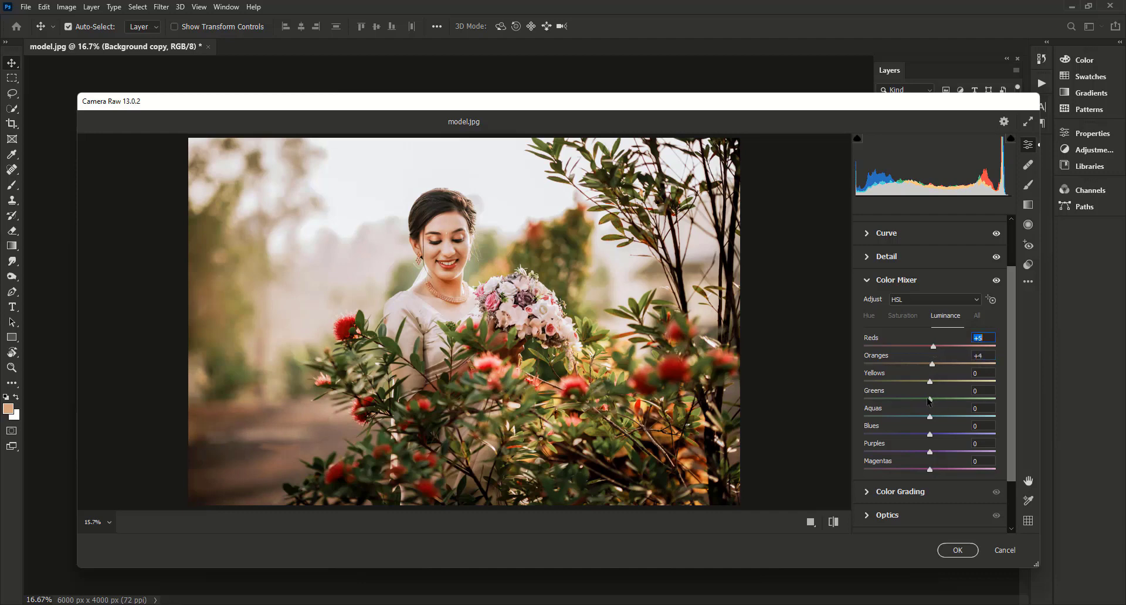
pyautogui.moveTo(930, 401); pyautogui.dragTo(894, 400)
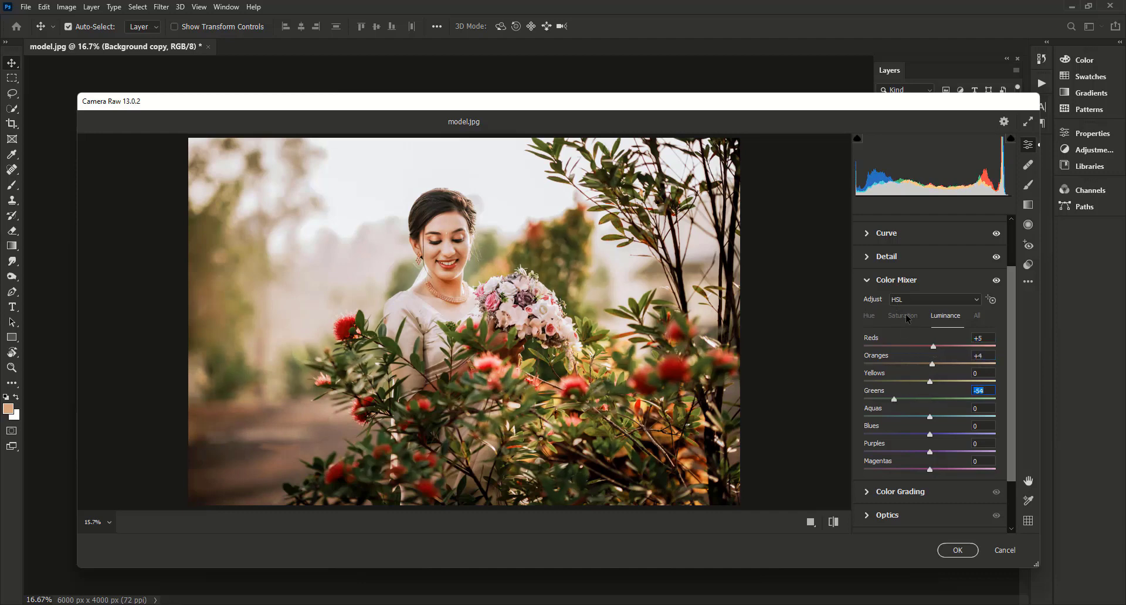
pyautogui.click(907, 317)
pyautogui.click(946, 316)
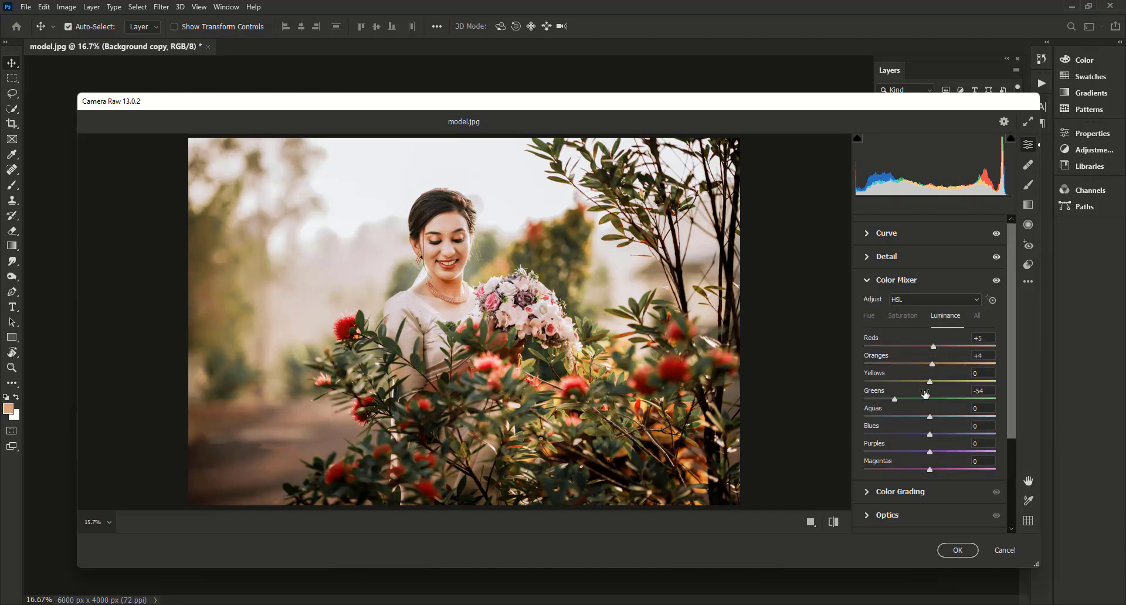
pyautogui.moveTo(930, 417); pyautogui.dragTo(915, 435)
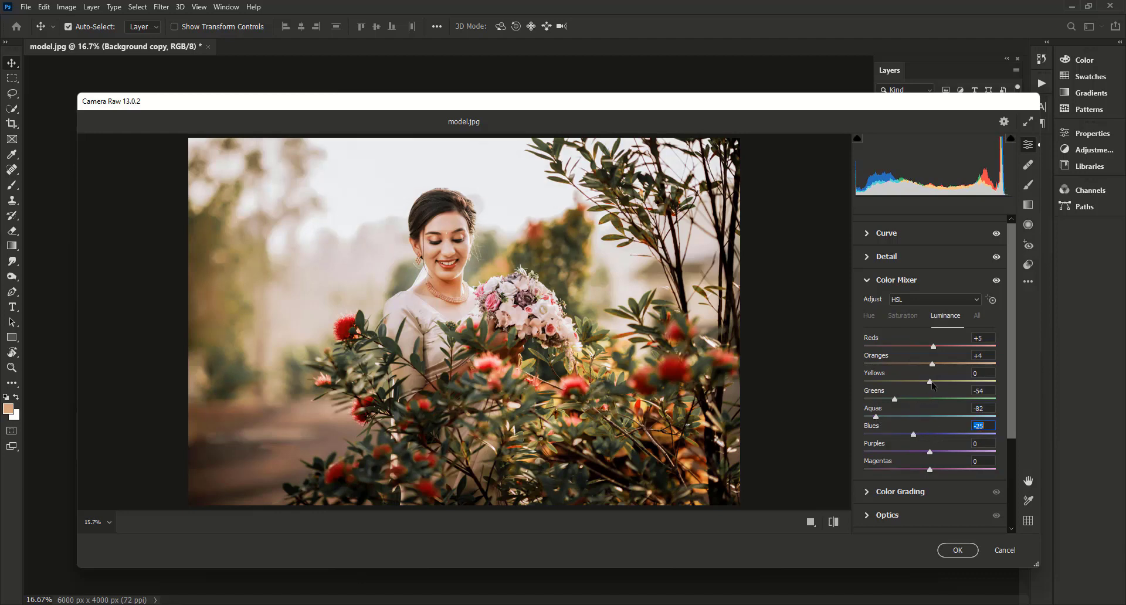
pyautogui.moveTo(933, 384); pyautogui.dragTo(925, 385)
# Mute the foliage by setting the HSL saturation to Reds +4, Oranges +3, Yellows -71 and Greens -92.
pyautogui.moveTo(922, 385); pyautogui.dragTo(860, 401)
pyautogui.click(903, 316)
pyautogui.moveTo(925, 384)
pyautogui.mouseDown()
pyautogui.moveTo(863, 386)
pyautogui.moveTo(894, 388)
pyautogui.moveTo(873, 403)
pyautogui.moveTo(906, 404)
pyautogui.moveTo(869, 401)
pyautogui.moveTo(892, 384)
pyautogui.moveTo(858, 389)
pyautogui.moveTo(890, 385)
pyautogui.moveTo(868, 402)
pyautogui.moveTo(850, 392)
pyautogui.moveTo(905, 405)
pyautogui.moveTo(948, 347)
pyautogui.moveTo(932, 347)
pyautogui.moveTo(932, 365)
pyautogui.mouseUp()
pyautogui.click(950, 317)
pyautogui.click(903, 317)
pyautogui.click(874, 318)
pyautogui.click(939, 320)
pyautogui.click(903, 316)
# Raise the HSL saturation of Blues to +100 and Aquas to +53.
pyautogui.moveTo(930, 434); pyautogui.dragTo(983, 434)
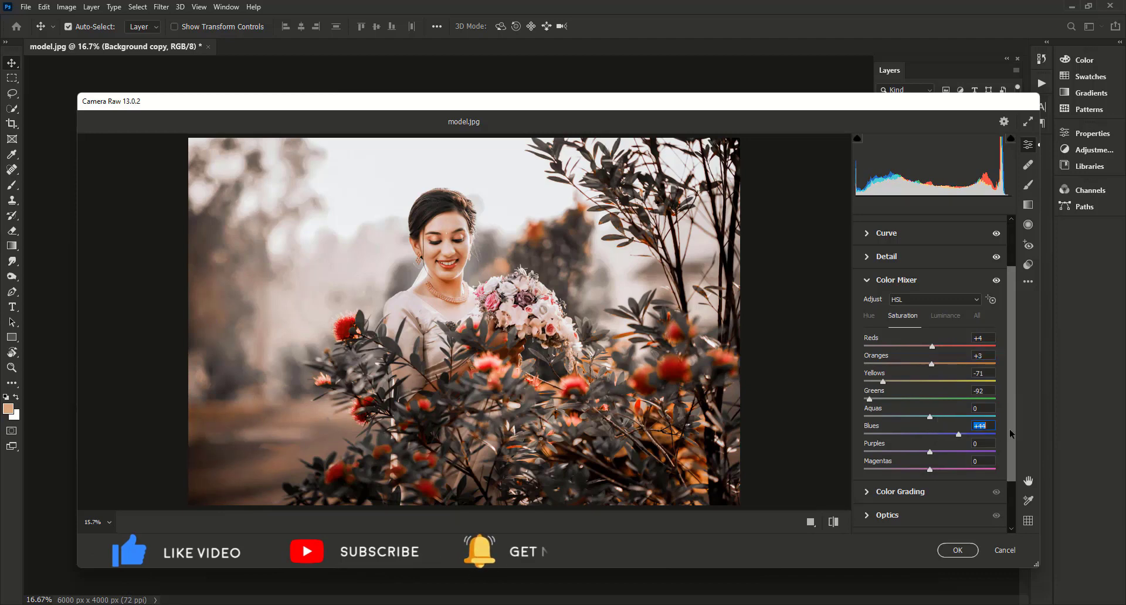
pyautogui.moveTo(860, 423); pyautogui.dragTo(1037, 439)
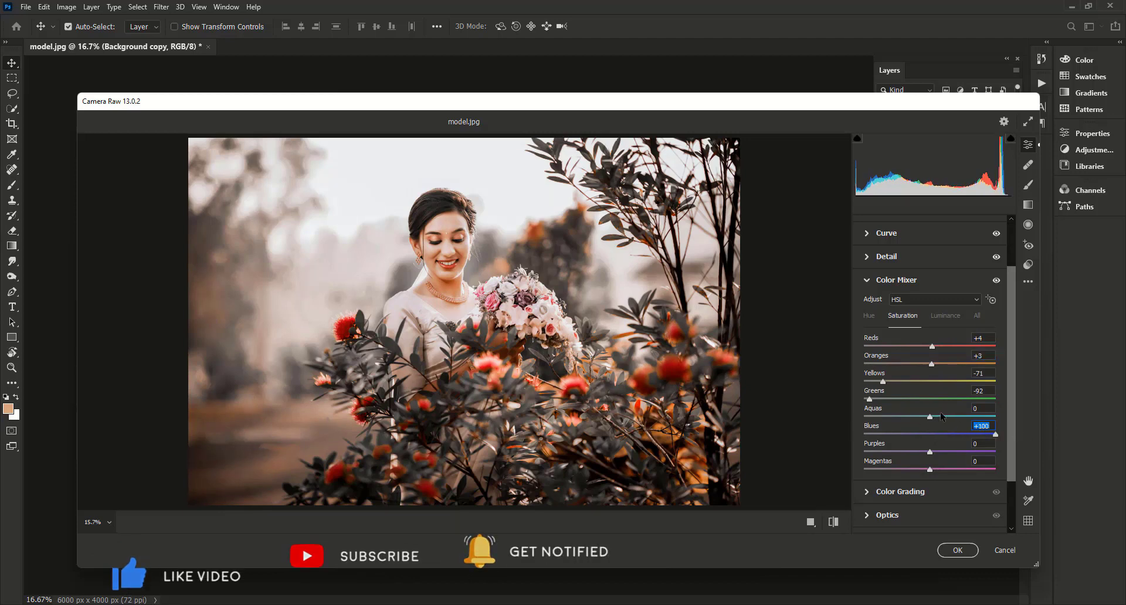
pyautogui.moveTo(930, 416); pyautogui.dragTo(965, 415)
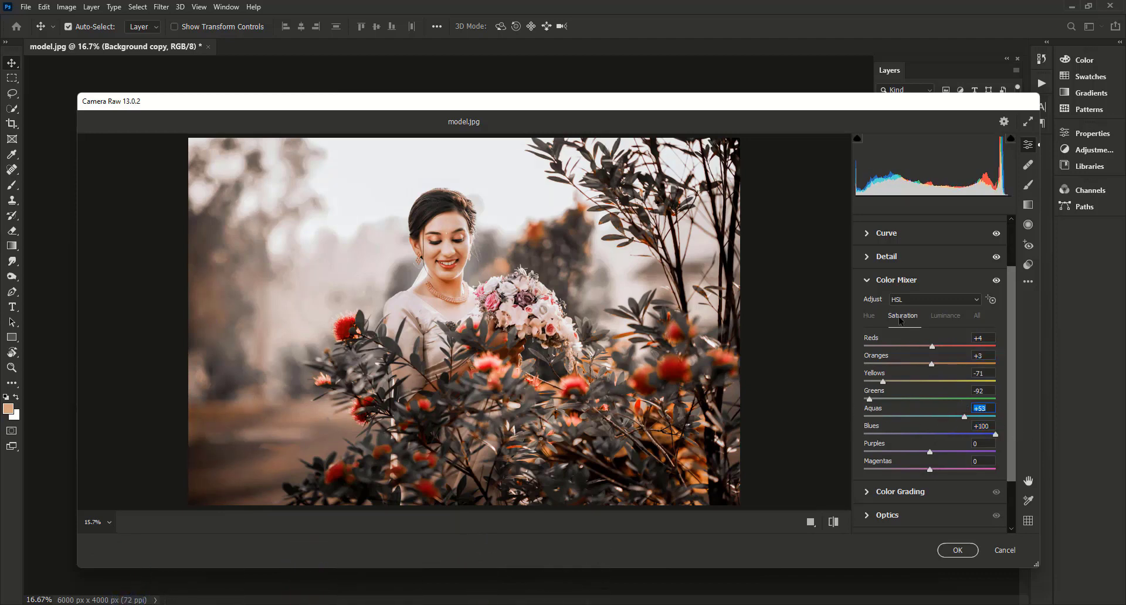
pyautogui.click(889, 284)
# Color grade the shadows with Hue 24 and Saturation 4.
pyautogui.click(911, 371)
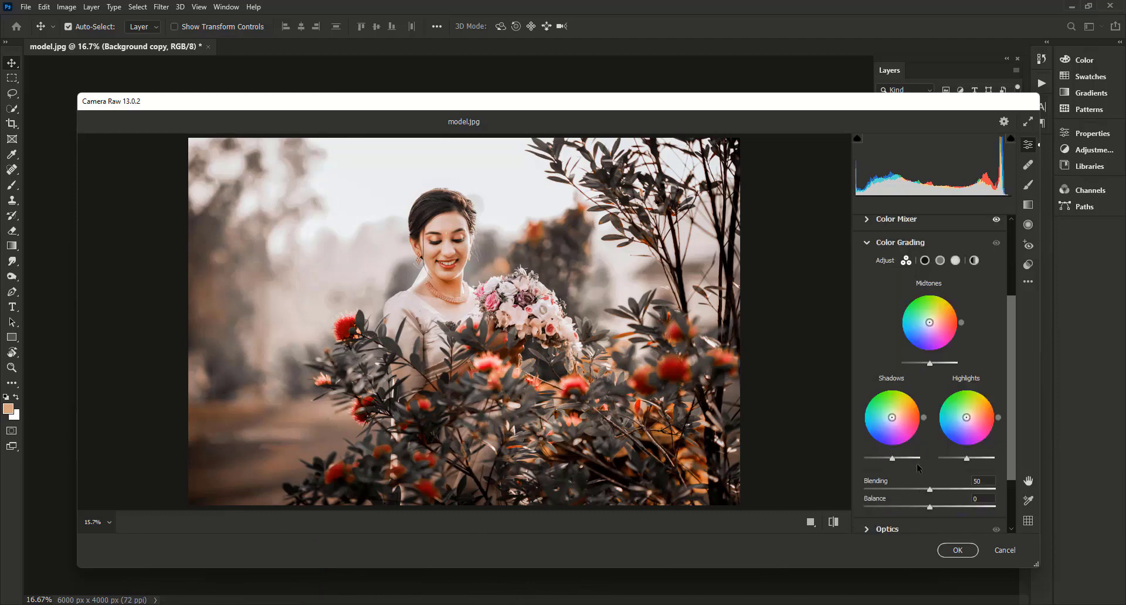
pyautogui.scroll(-3, 917, 463)
pyautogui.scroll(4, 927, 352)
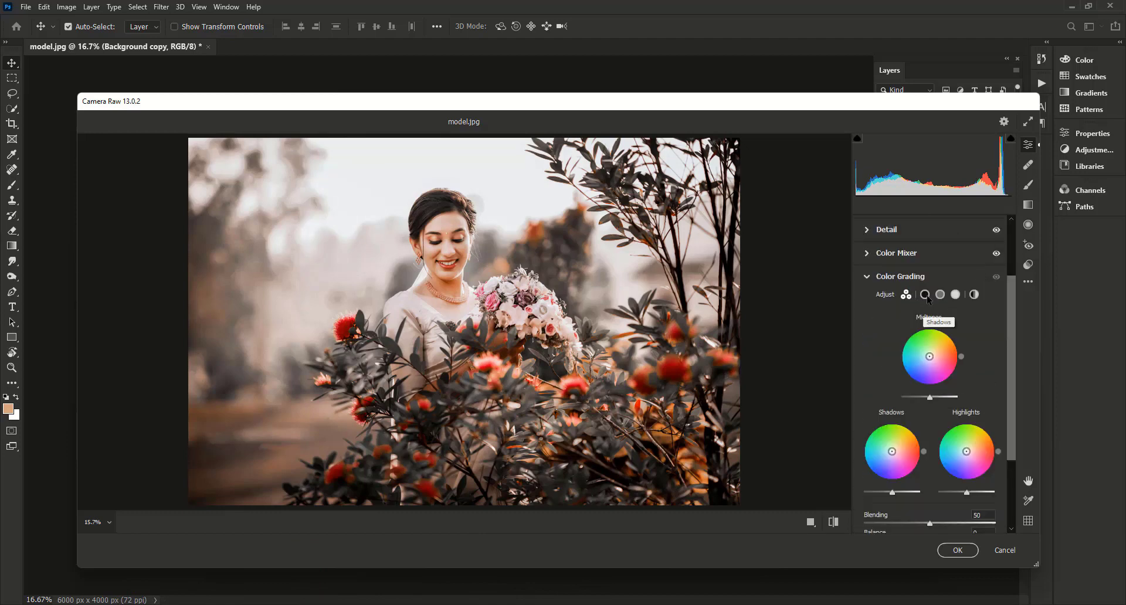
pyautogui.click(926, 295)
pyautogui.scroll(-2, 915, 352)
pyautogui.moveTo(866, 392); pyautogui.dragTo(877, 376)
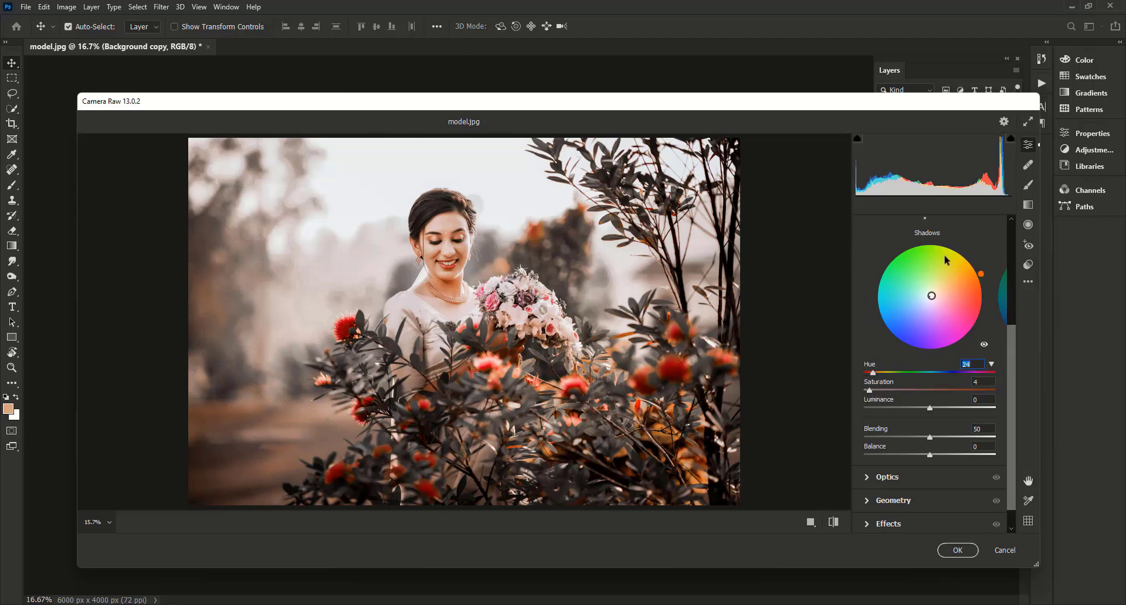
# Color grade the highlights with Hue 10 and Saturation 3.
pyautogui.scroll(3, 944, 256)
pyautogui.click(956, 295)
pyautogui.moveTo(867, 476); pyautogui.dragTo(868, 457)
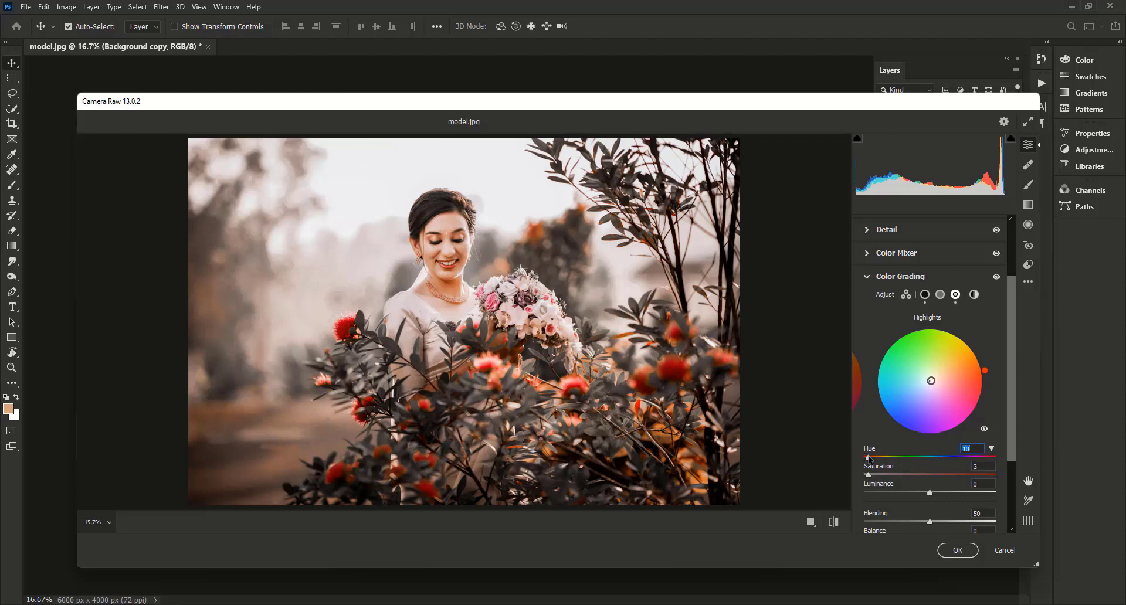
pyautogui.click(946, 277)
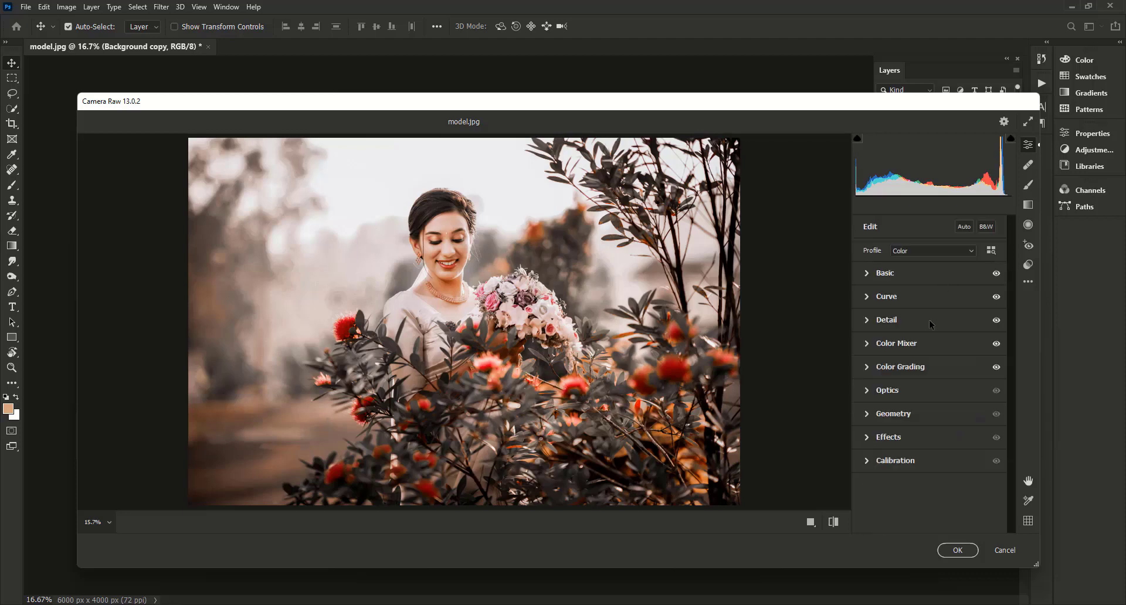
# Apply a slight negative Vignette in the Optics adjustments.
pyautogui.click(907, 389)
pyautogui.moveTo(929, 443); pyautogui.dragTo(925, 442)
pyautogui.click(908, 390)
# Darken the photo's edges with a slight negative Vignetting amount in the Effects adjustments.
pyautogui.click(910, 417)
pyautogui.click(905, 418)
pyautogui.click(901, 441)
pyautogui.moveTo(930, 489); pyautogui.dragTo(924, 490)
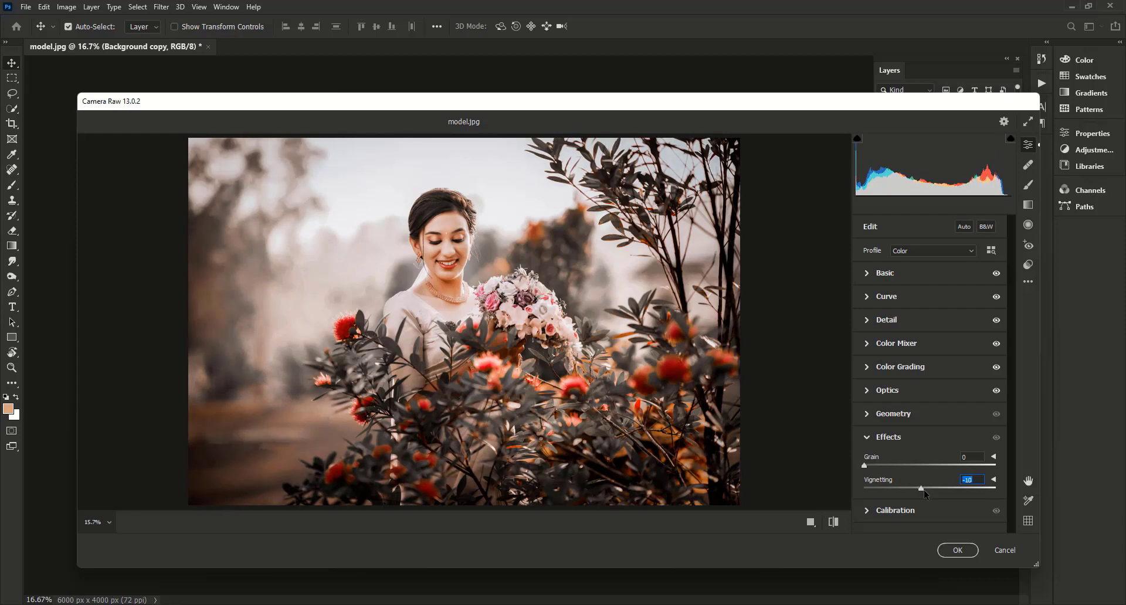
pyautogui.click(908, 437)
# In Calibration, set the Blue Primary to Hue -29 and Saturation -28, and the Green Primary to Hue -33 and Saturation -1.
pyautogui.click(901, 461)
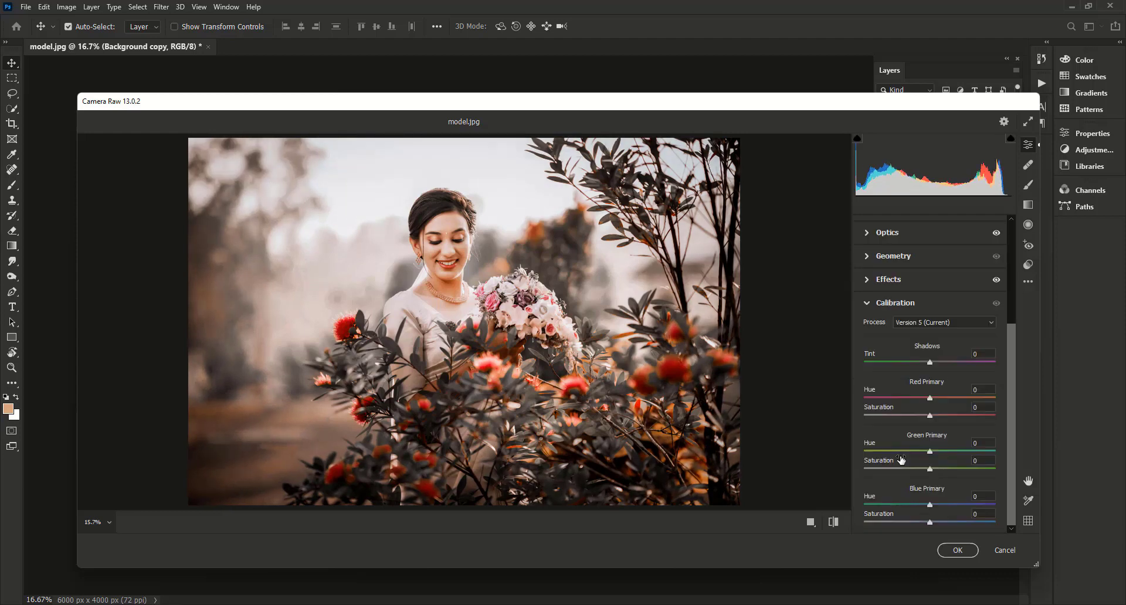
pyautogui.moveTo(930, 503)
pyautogui.mouseDown()
pyautogui.moveTo(902, 511)
pyautogui.moveTo(941, 522)
pyautogui.moveTo(907, 519)
pyautogui.moveTo(913, 513)
pyautogui.mouseUp()
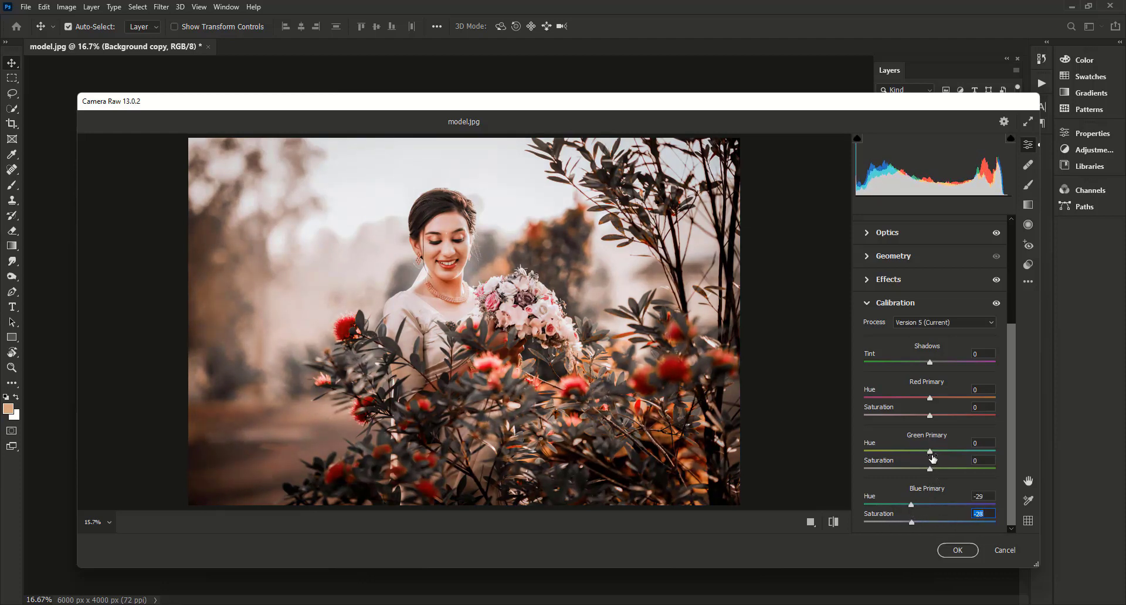
pyautogui.moveTo(931, 452)
pyautogui.mouseDown()
pyautogui.moveTo(904, 451)
pyautogui.moveTo(930, 473)
pyautogui.mouseUp()
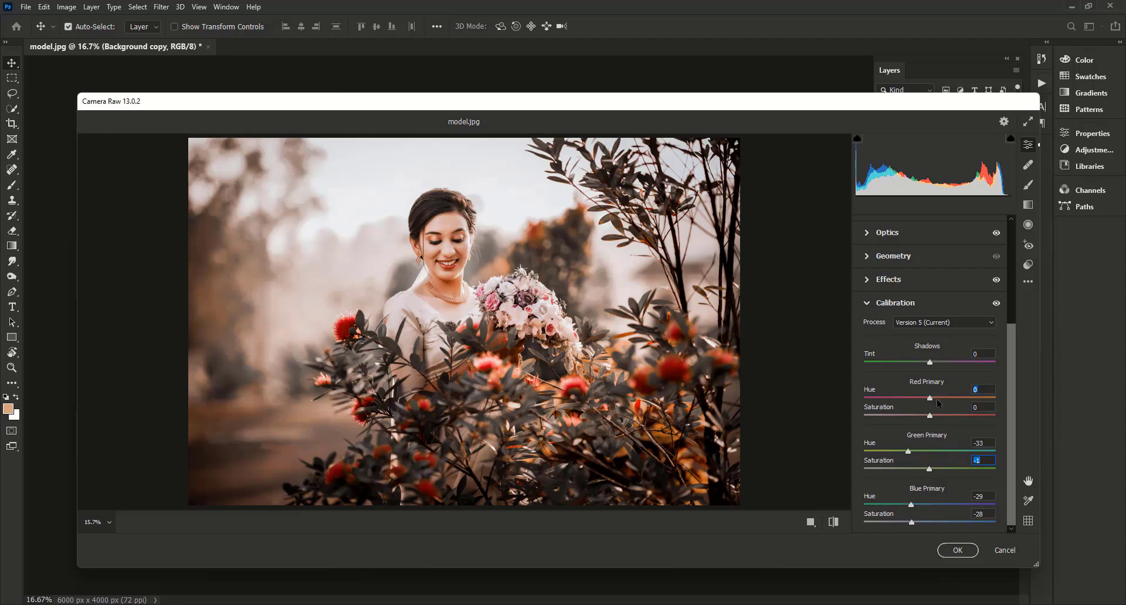
pyautogui.moveTo(937, 400)
pyautogui.mouseDown()
pyautogui.moveTo(910, 403)
pyautogui.moveTo(927, 403)
pyautogui.mouseUp()
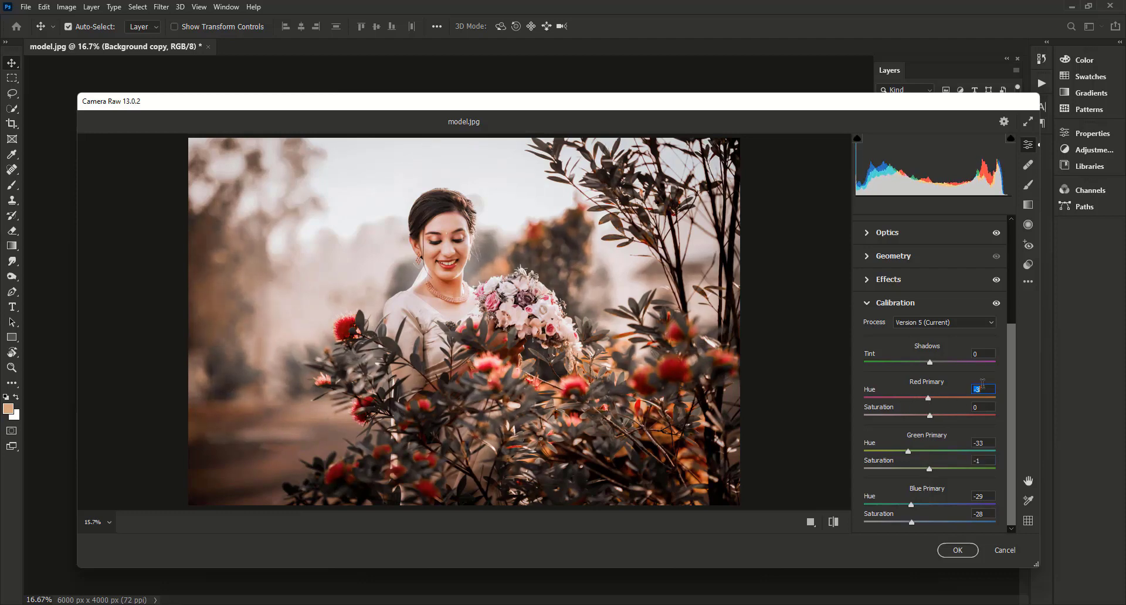
pyautogui.click(920, 309)
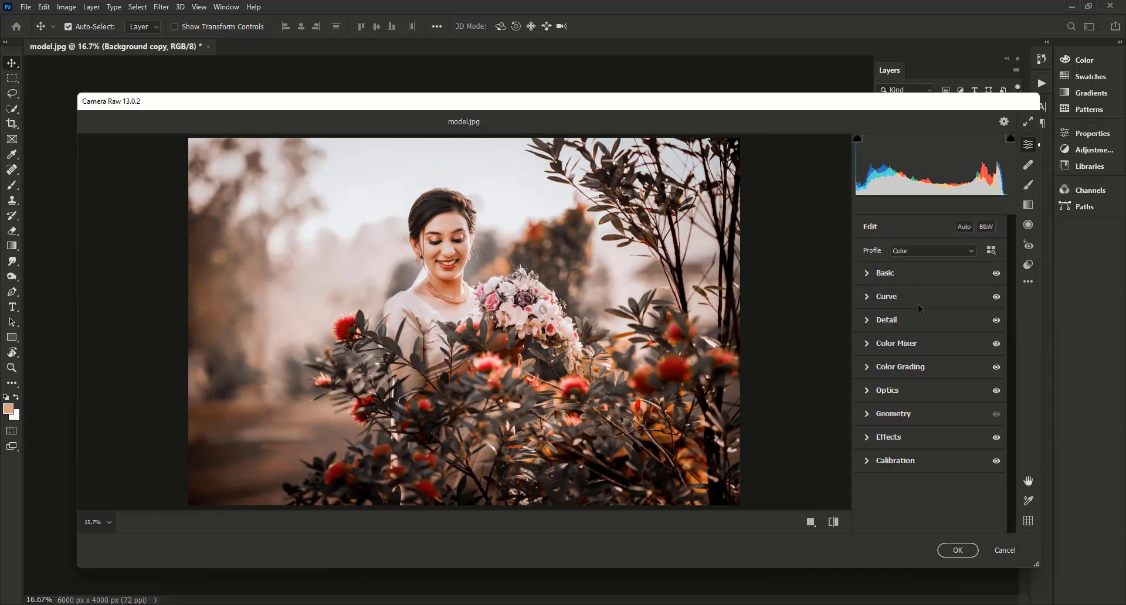
pyautogui.click(911, 461)
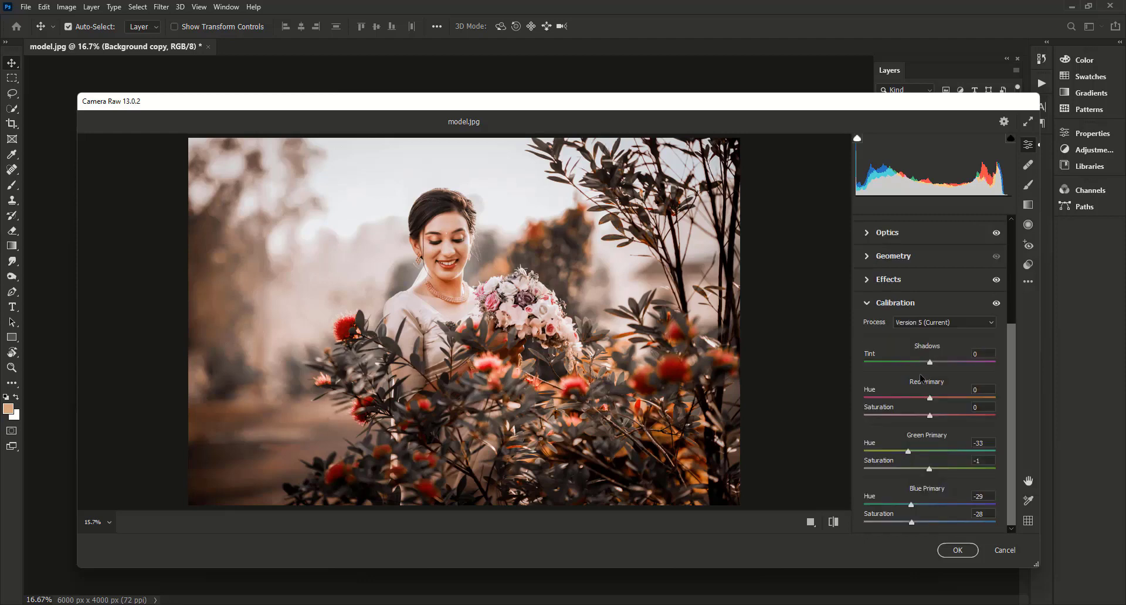
pyautogui.moveTo(929, 364)
pyautogui.mouseDown()
pyautogui.moveTo(938, 364)
pyautogui.moveTo(908, 363)
pyautogui.moveTo(928, 366)
pyautogui.mouseUp()
pyautogui.click(913, 309)
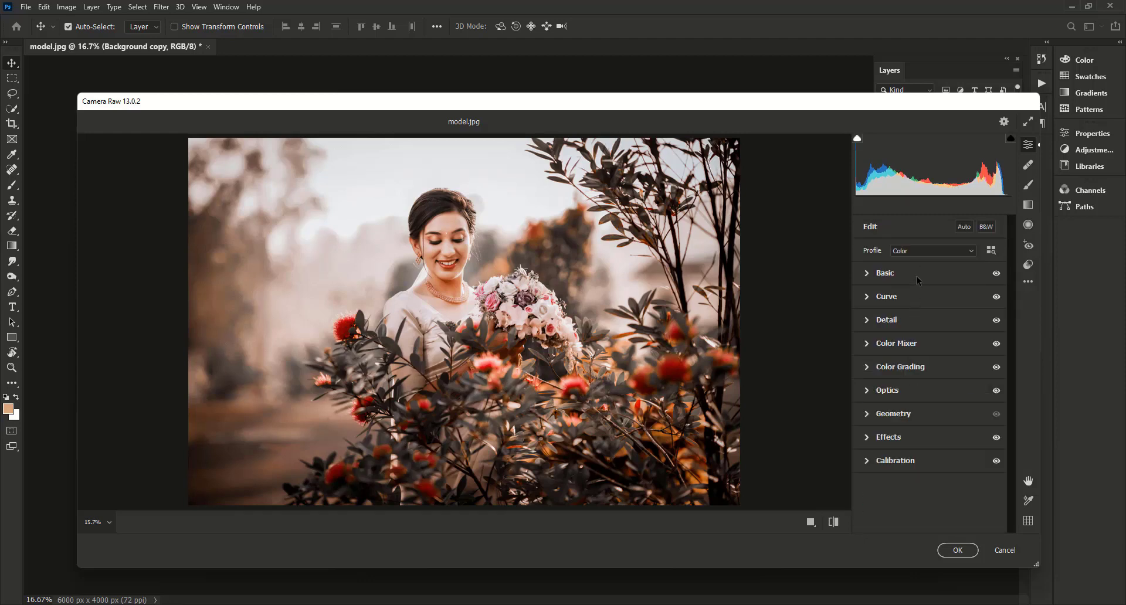
# Fine-tune the Basic adjustments with Exposure -0.25, Blacks -20 and slightly adjusted Clarity, and apply the Camera Raw Filter.
pyautogui.click(919, 281)
pyautogui.moveTo(930, 322); pyautogui.dragTo(918, 411)
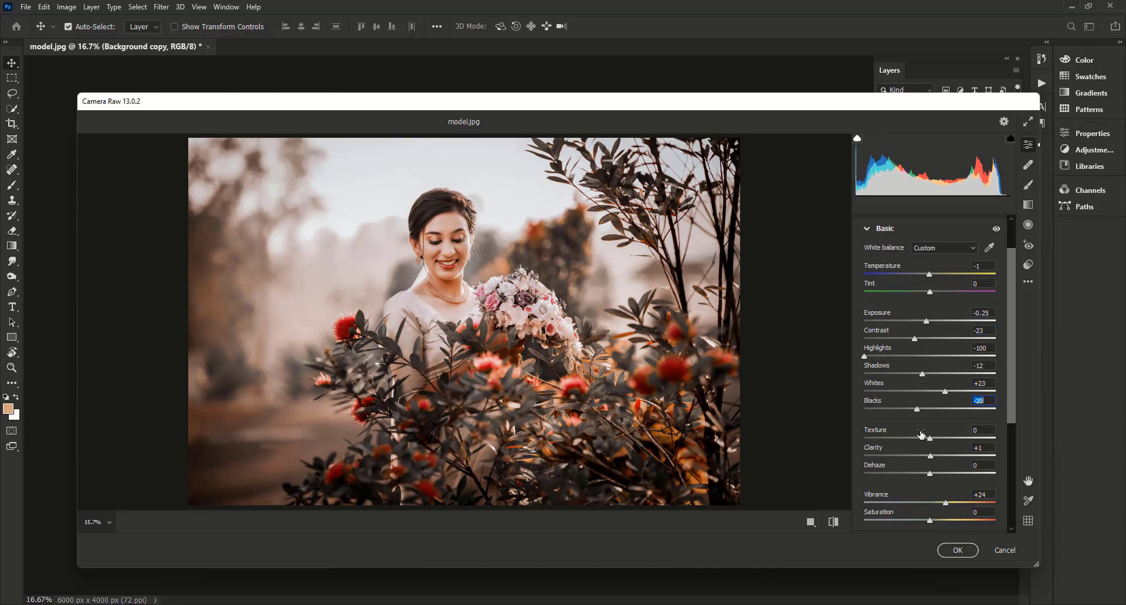
pyautogui.moveTo(934, 458)
pyautogui.mouseDown()
pyautogui.moveTo(920, 457)
pyautogui.moveTo(929, 456)
pyautogui.mouseUp()
pyautogui.moveTo(921, 453); pyautogui.dragTo(925, 455)
pyautogui.click(897, 231)
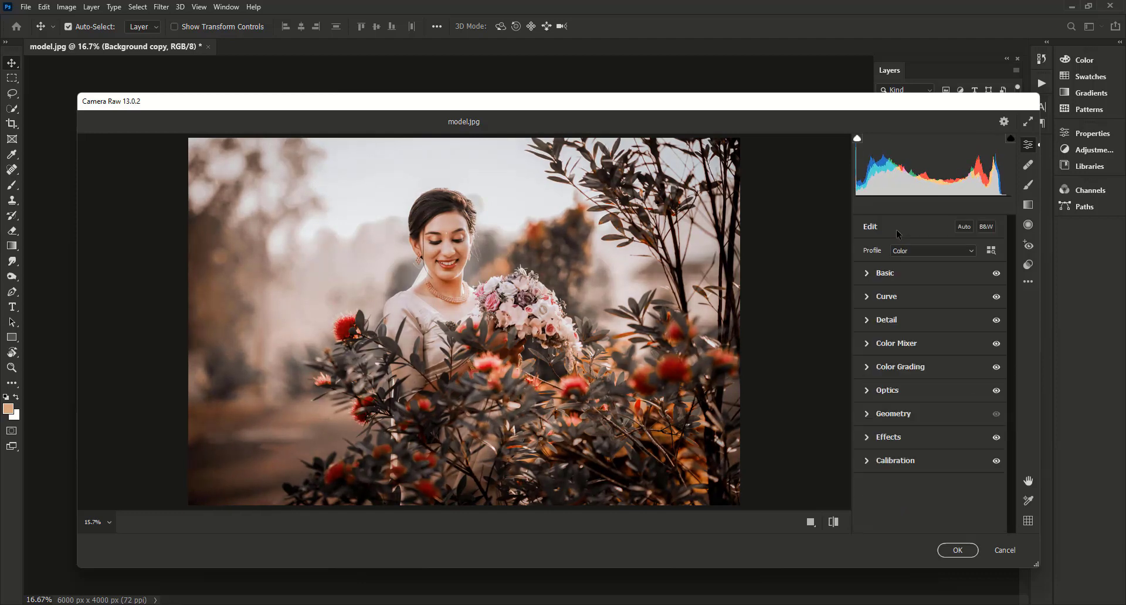
pyautogui.click(957, 552)
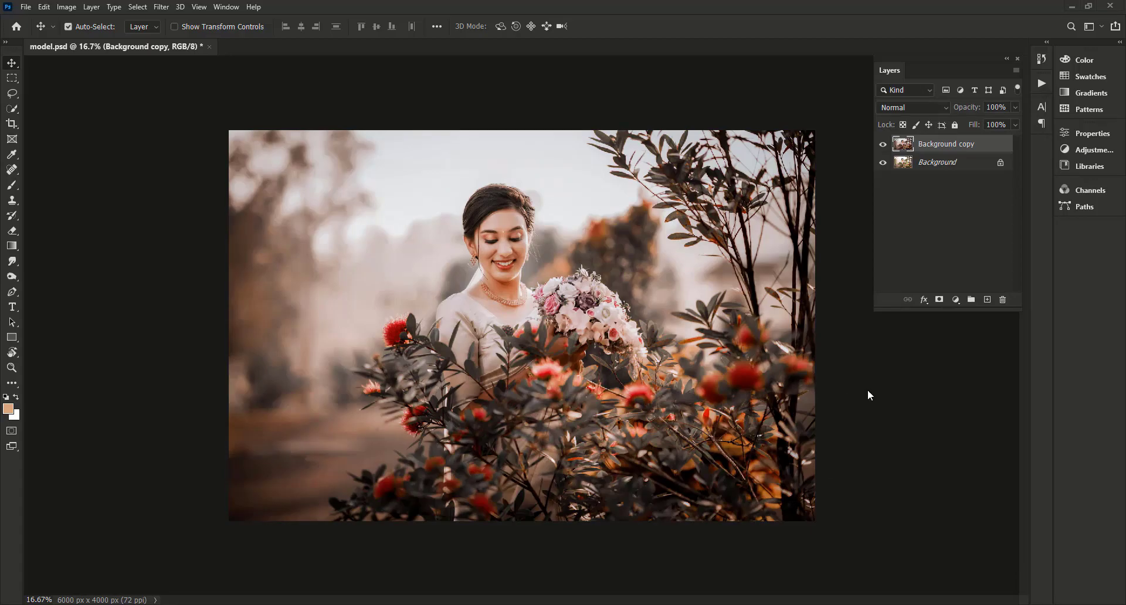
# Hide and show the graded Background copy layer to compare it with the original photo.
pyautogui.click(883, 145)
pyautogui.click(883, 145)
pyautogui.click(883, 145)
pyautogui.click(883, 145)
# Merge the graded copy down into the Background and duplicate the merged layer.
pyautogui.rightClick(928, 148)
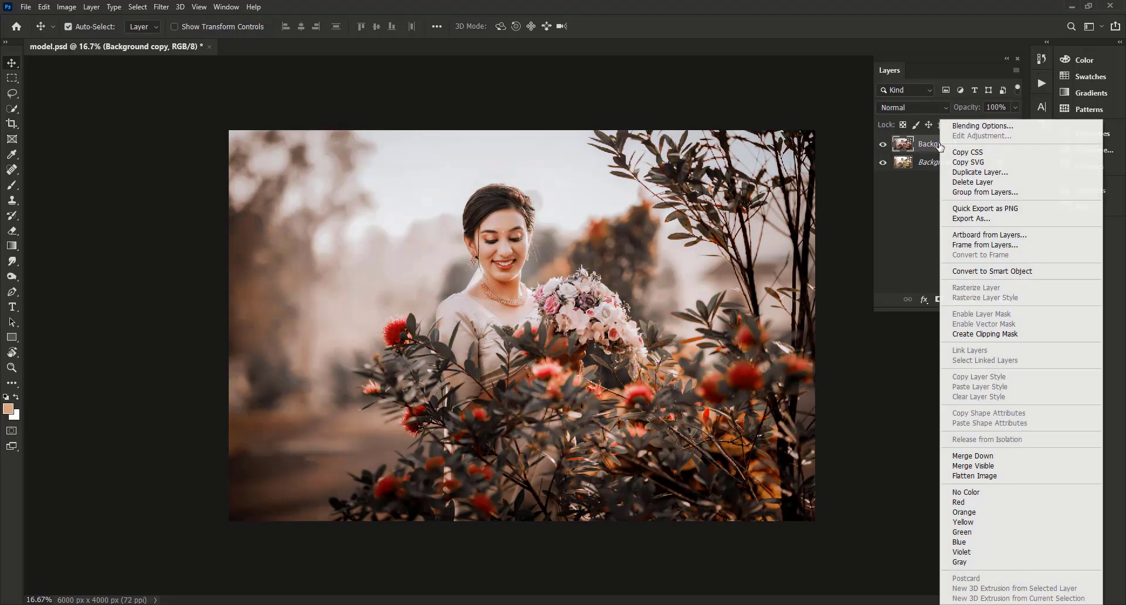
pyautogui.click(993, 456)
pyautogui.moveTo(957, 146); pyautogui.dragTo(990, 300)
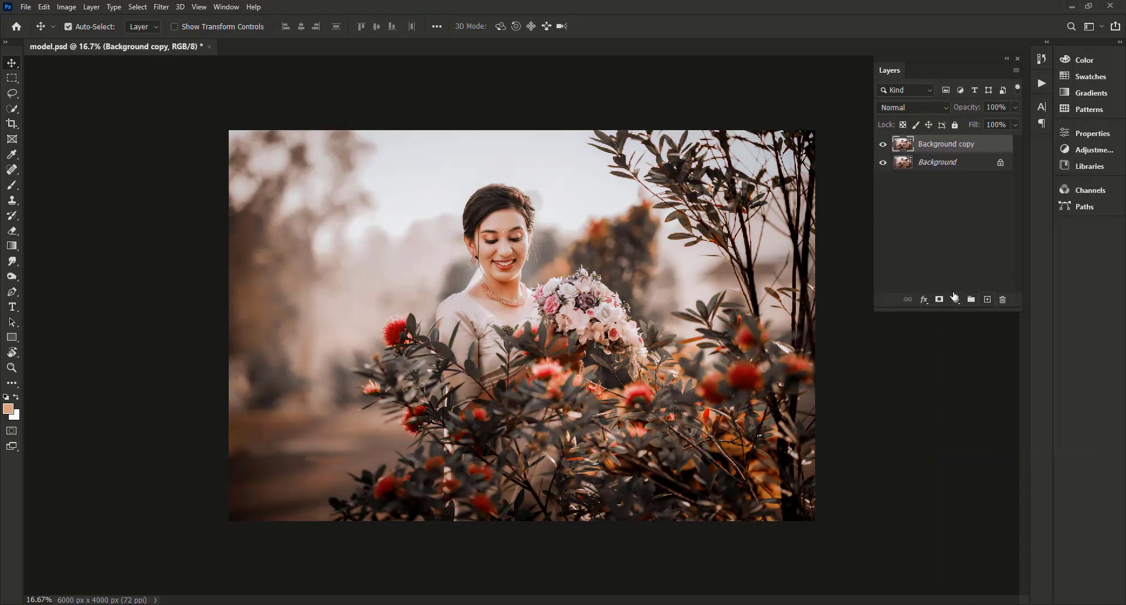
# Copy the orange glow from 2.jpg into model.psd, enlarge it to about 458% and place it beside the bride over the photo's left half.
pyautogui.click(280, 44)
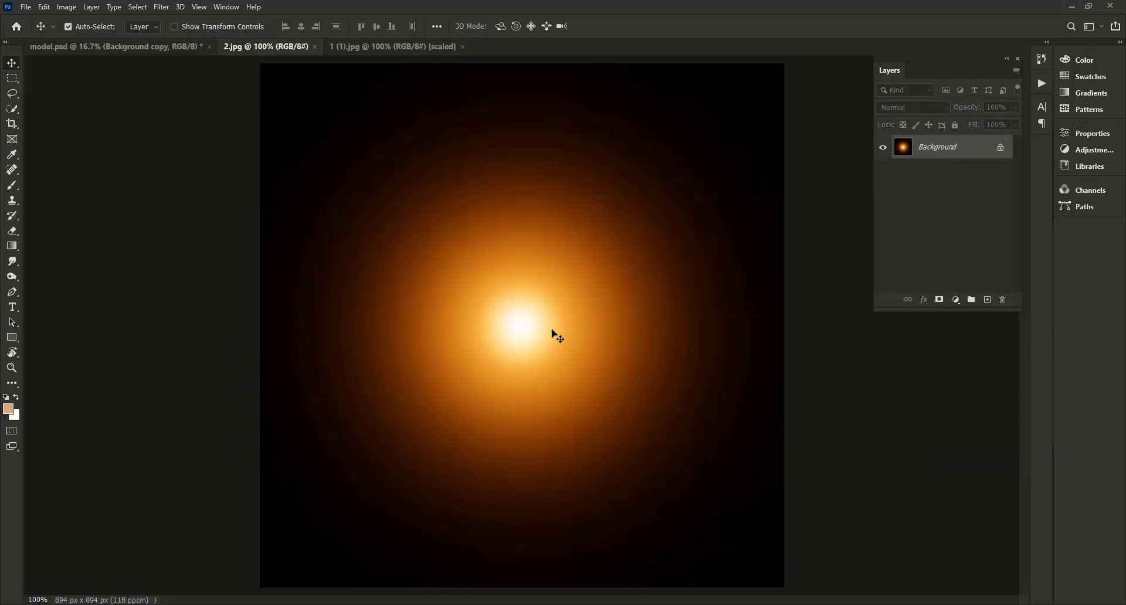
pyautogui.moveTo(609, 367); pyautogui.dragTo(435, 348)
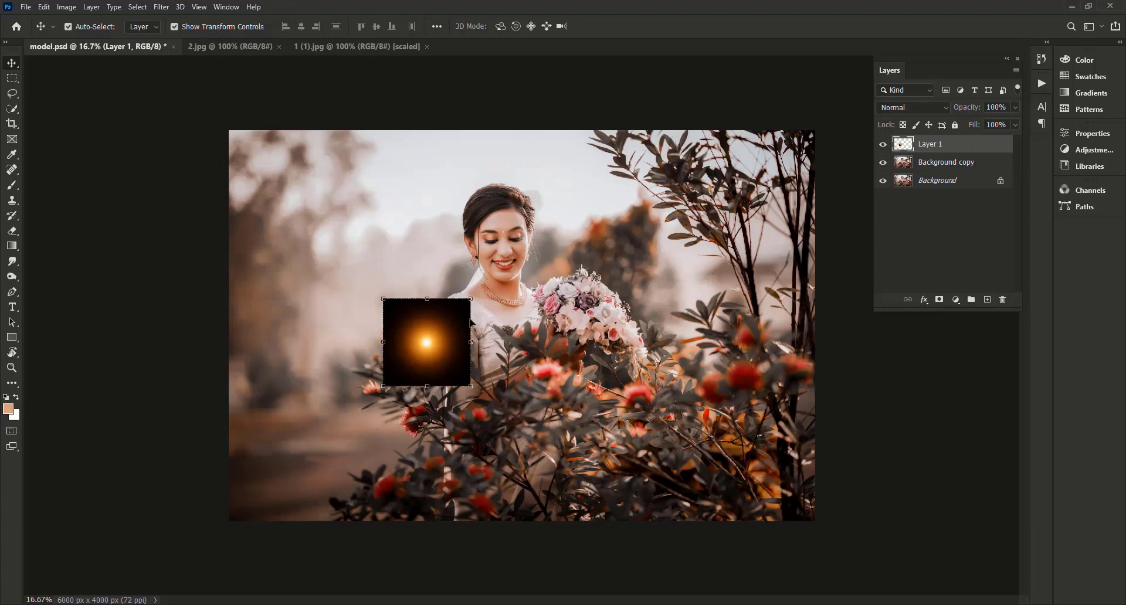
pyautogui.moveTo(472, 299); pyautogui.dragTo(837, 41)
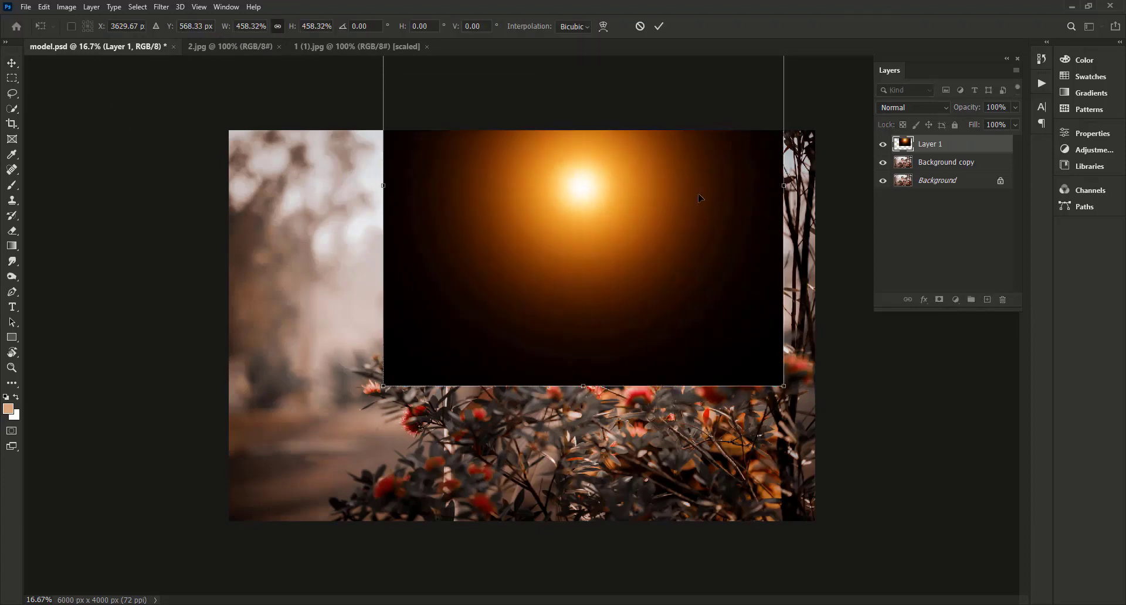
pyautogui.moveTo(670, 209); pyautogui.dragTo(495, 300)
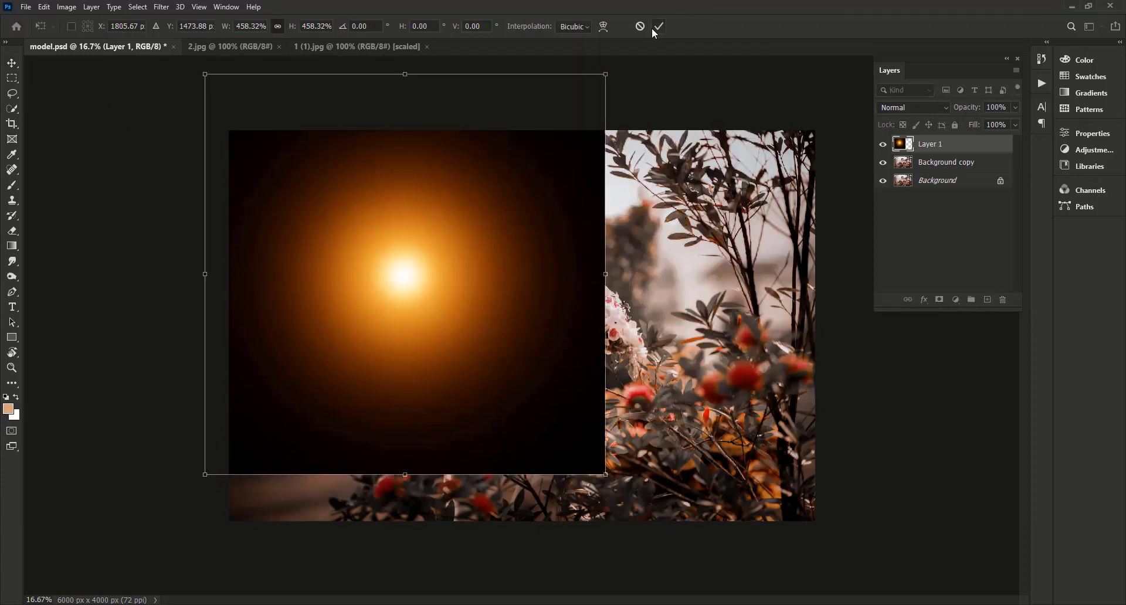
pyautogui.click(654, 27)
# Blend the glow layer with Screen at 35% opacity, enlarge it to about 140% and shift it toward the photo's upper-left corner.
pyautogui.click(909, 106)
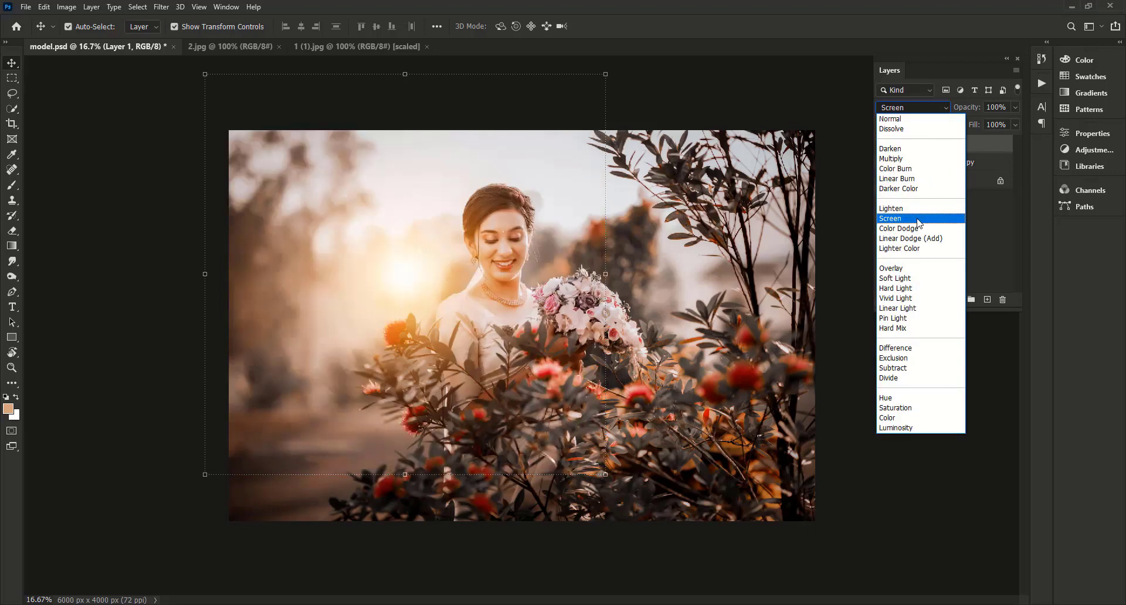
pyautogui.click(918, 219)
pyautogui.moveTo(605, 74); pyautogui.dragTo(853, 2)
pyautogui.moveTo(593, 246); pyautogui.dragTo(446, 247)
pyautogui.moveTo(986, 122); pyautogui.dragTo(978, 120)
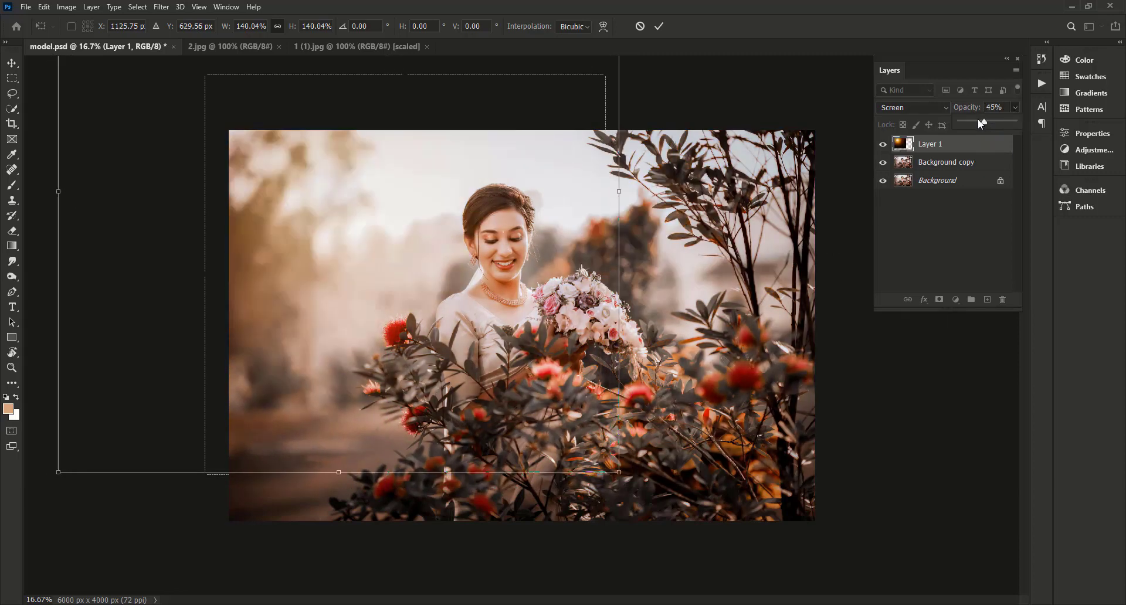
pyautogui.moveTo(404, 205); pyautogui.dragTo(431, 209)
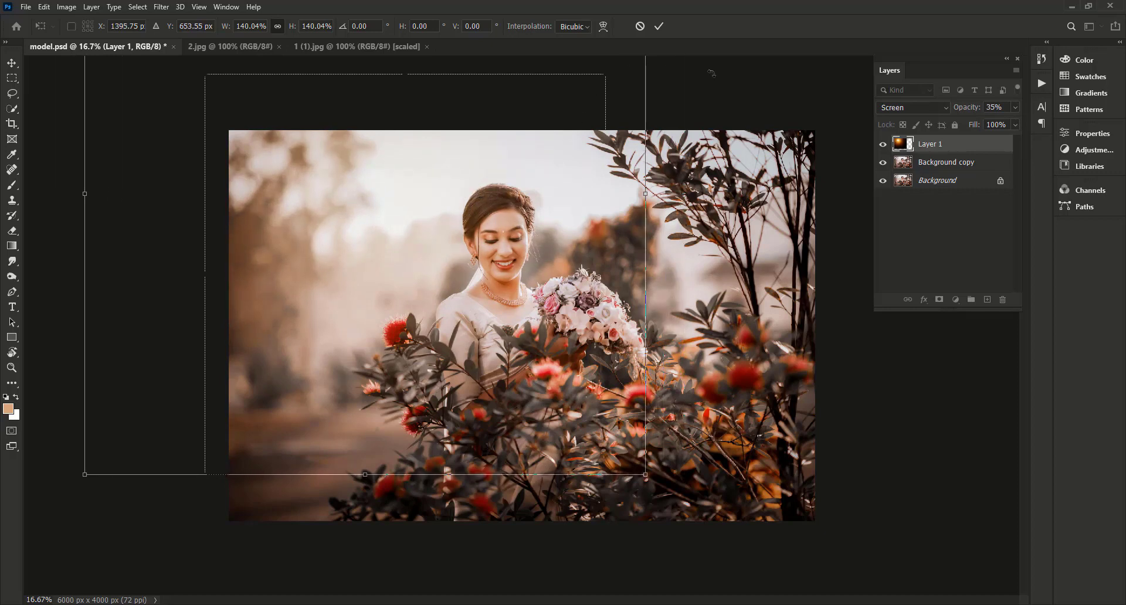
pyautogui.click(658, 28)
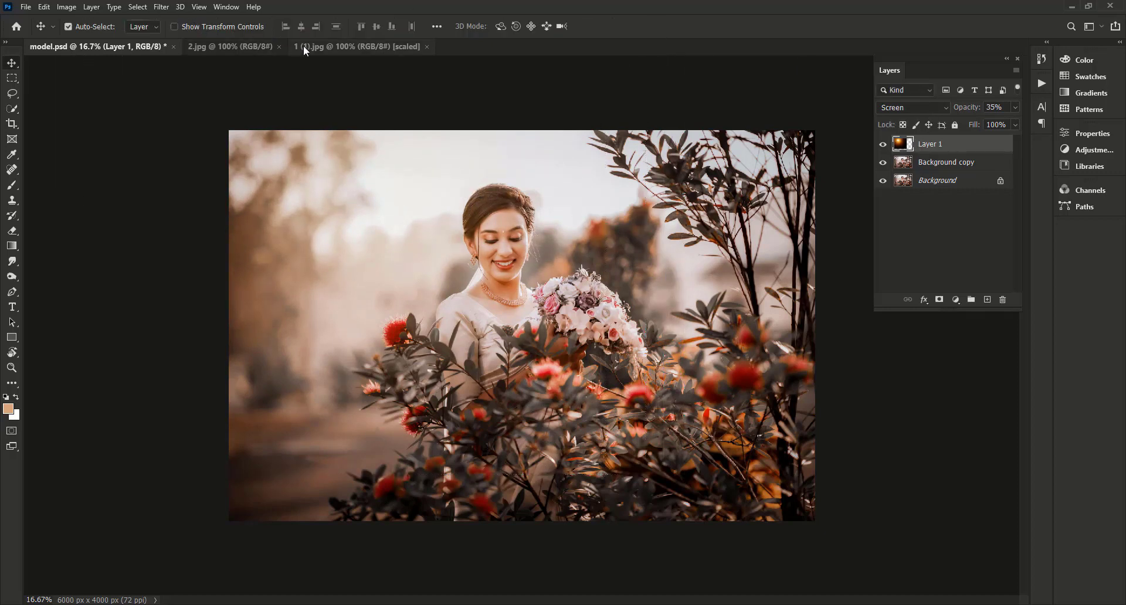
# Copy the dust particles from 1 (1).jpg into model.psd, tilted about -3°, and enlarge them to about 770% over most of the photo.
pyautogui.click(304, 49)
pyautogui.moveTo(328, 223); pyautogui.dragTo(693, 277)
pyautogui.click(216, 30)
pyautogui.moveTo(646, 306); pyautogui.dragTo(333, 461)
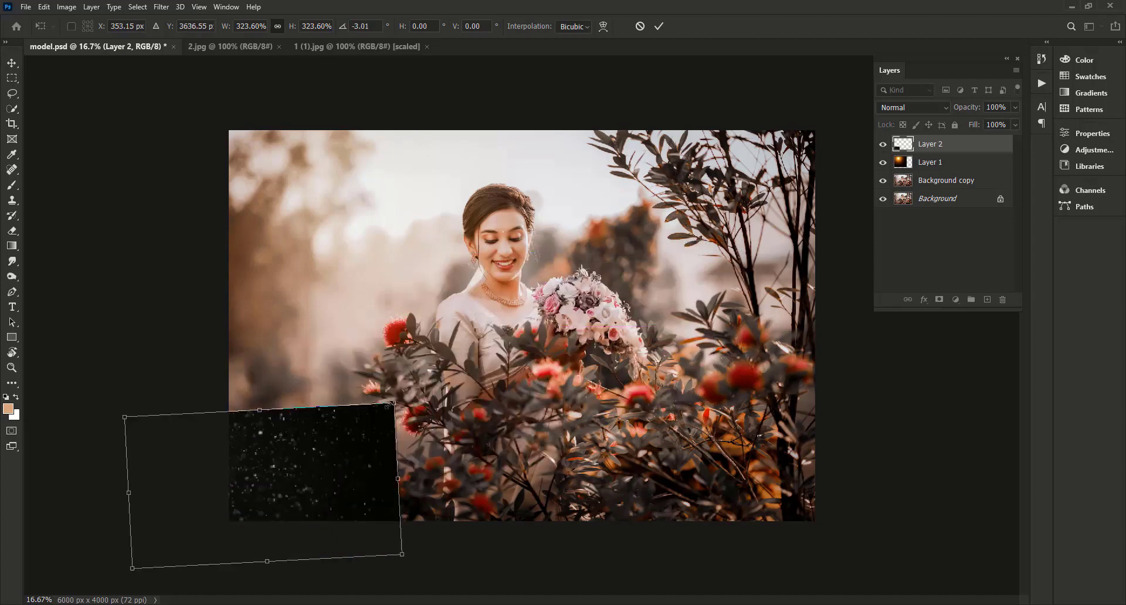
pyautogui.moveTo(395, 404); pyautogui.dragTo(699, 87)
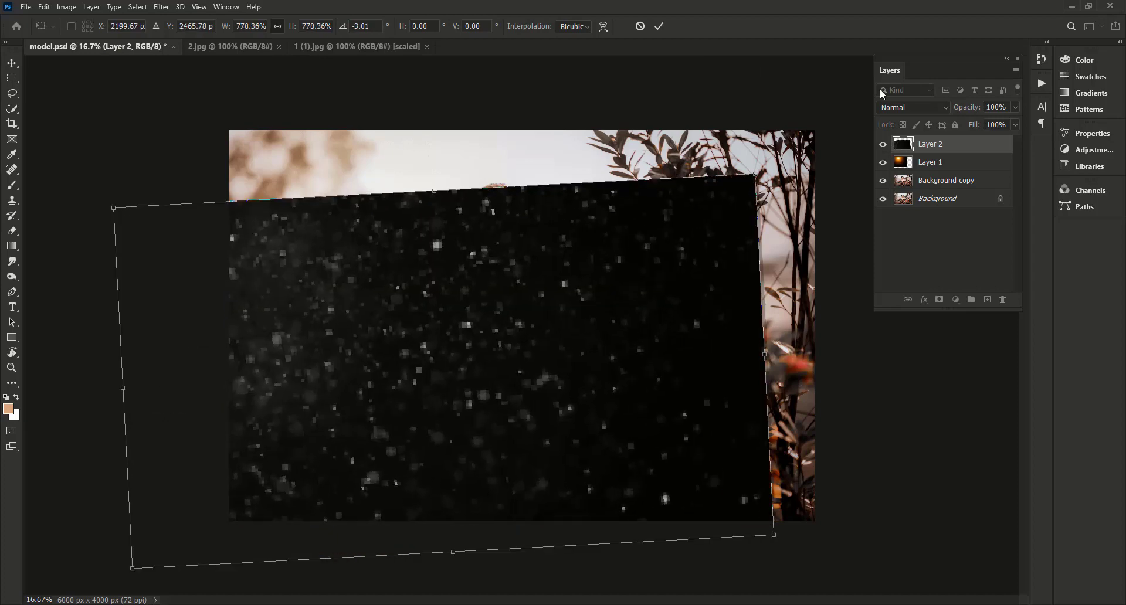
pyautogui.click(658, 27)
# Set the particle layer's blend mode to Screen and enlarge it to about 137% so it covers the whole photo.
pyautogui.click(912, 108)
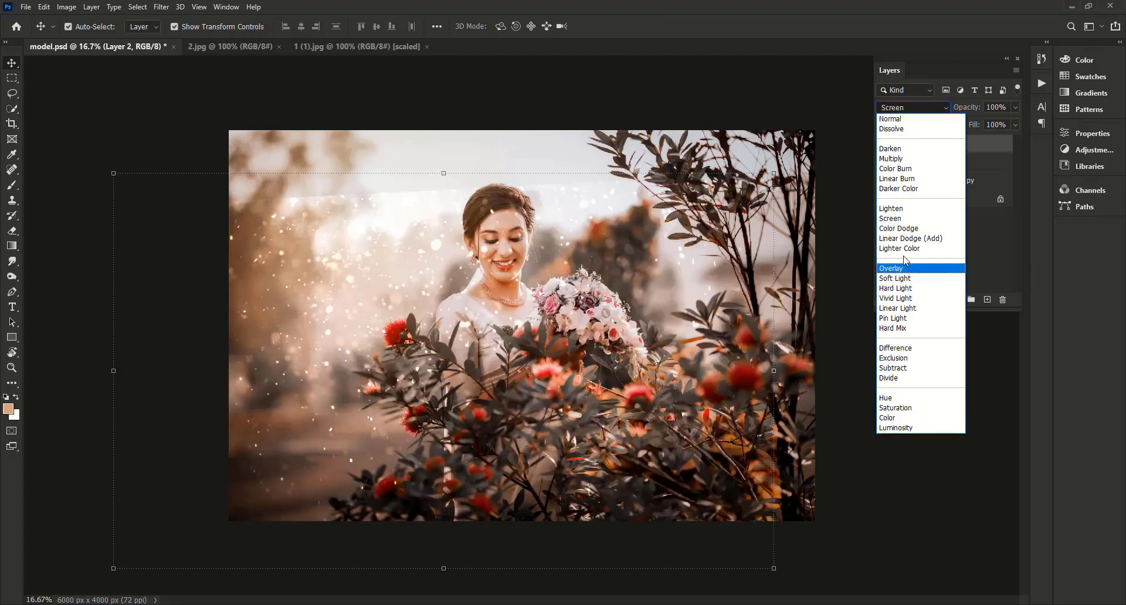
pyautogui.click(901, 221)
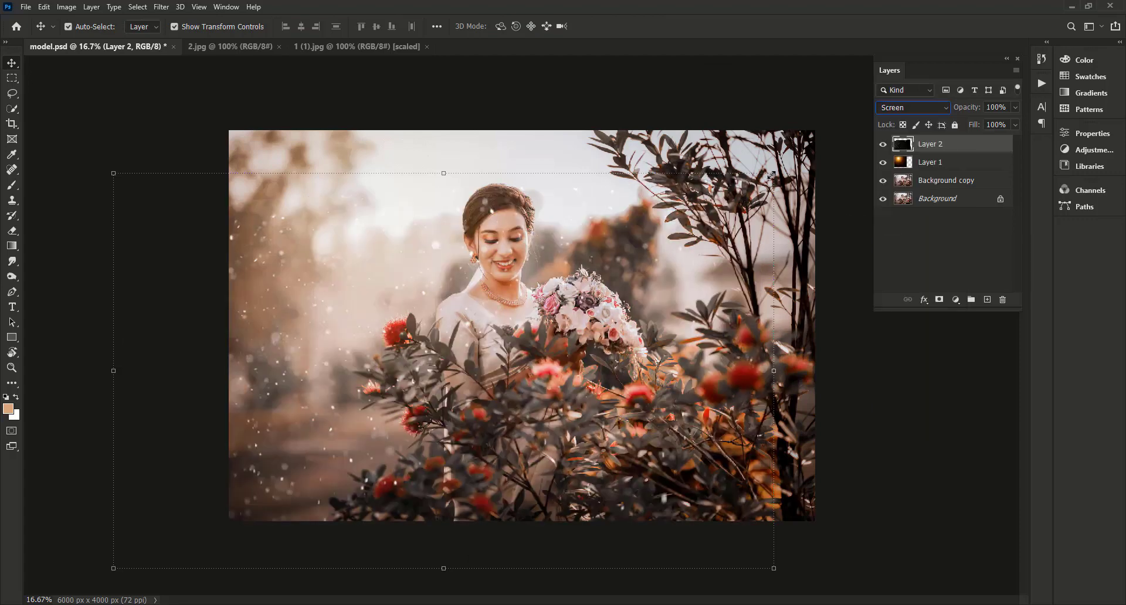
pyautogui.moveTo(772, 174); pyautogui.dragTo(1019, 29)
pyautogui.moveTo(696, 355); pyautogui.dragTo(633, 387)
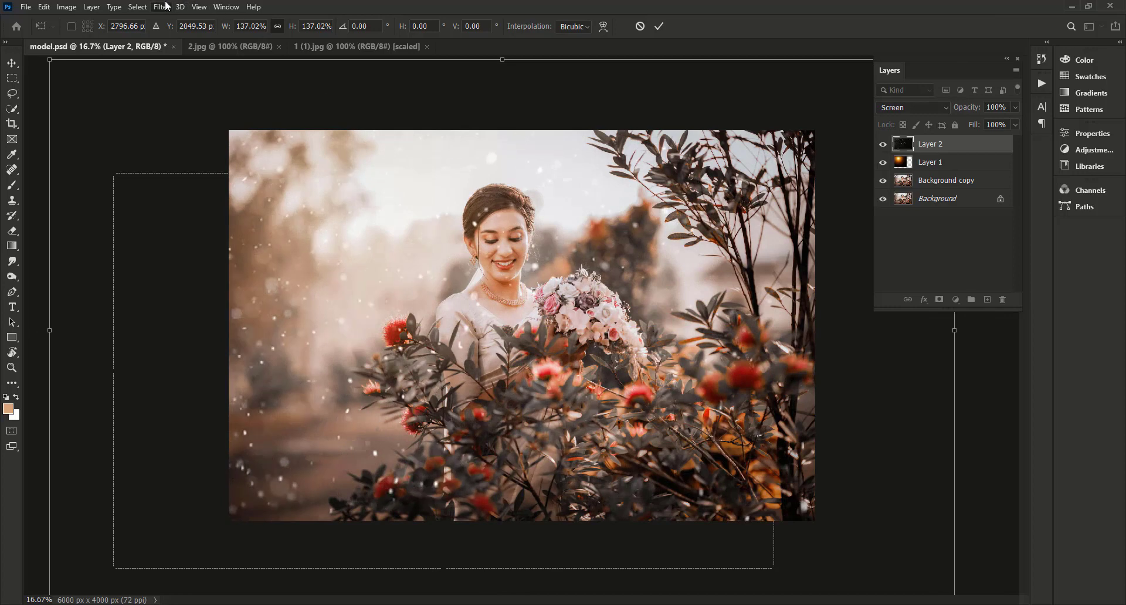
pyautogui.click(166, 6)
pyautogui.click(617, 17)
pyautogui.click(659, 26)
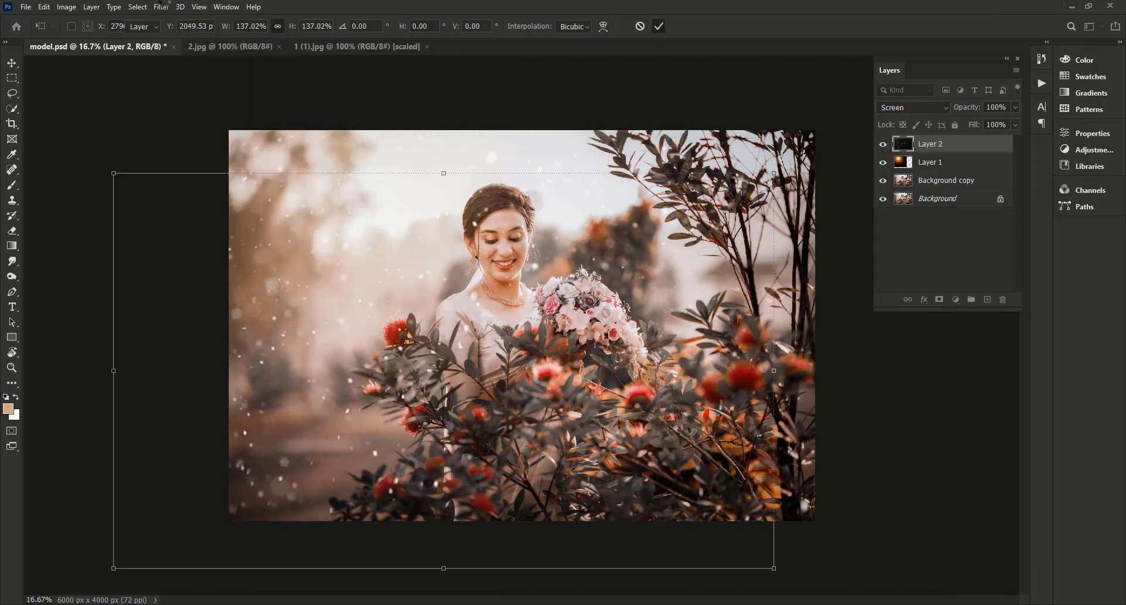
# Soften the particle layer with a Gaussian Blur of 16.6 pixels radius.
pyautogui.click(163, 7)
pyautogui.moveTo(206, 159)
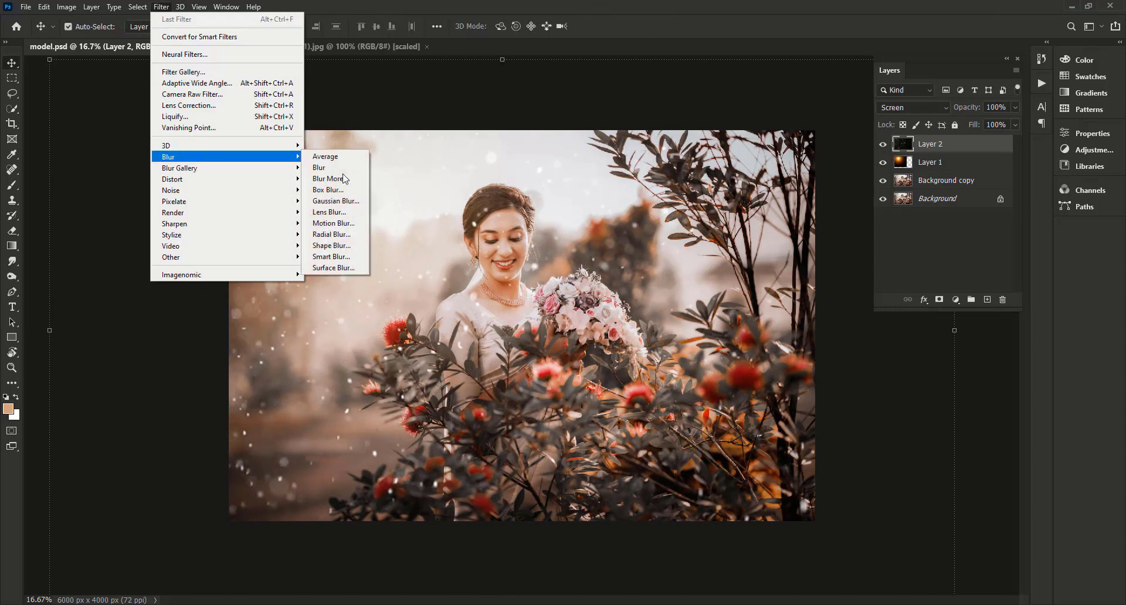
pyautogui.click(336, 201)
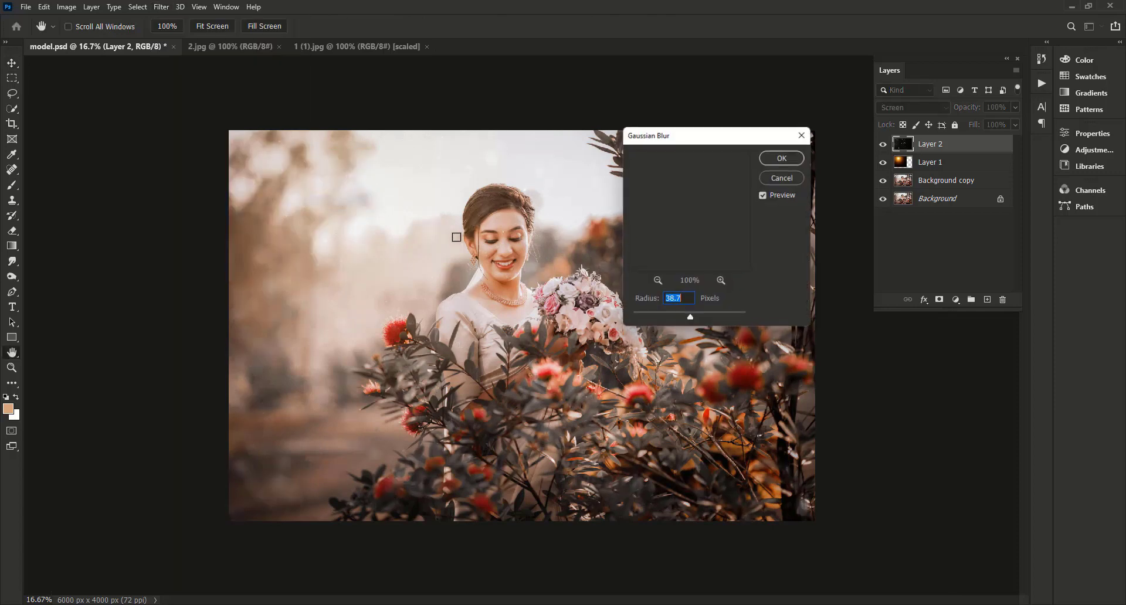
pyautogui.click(642, 316)
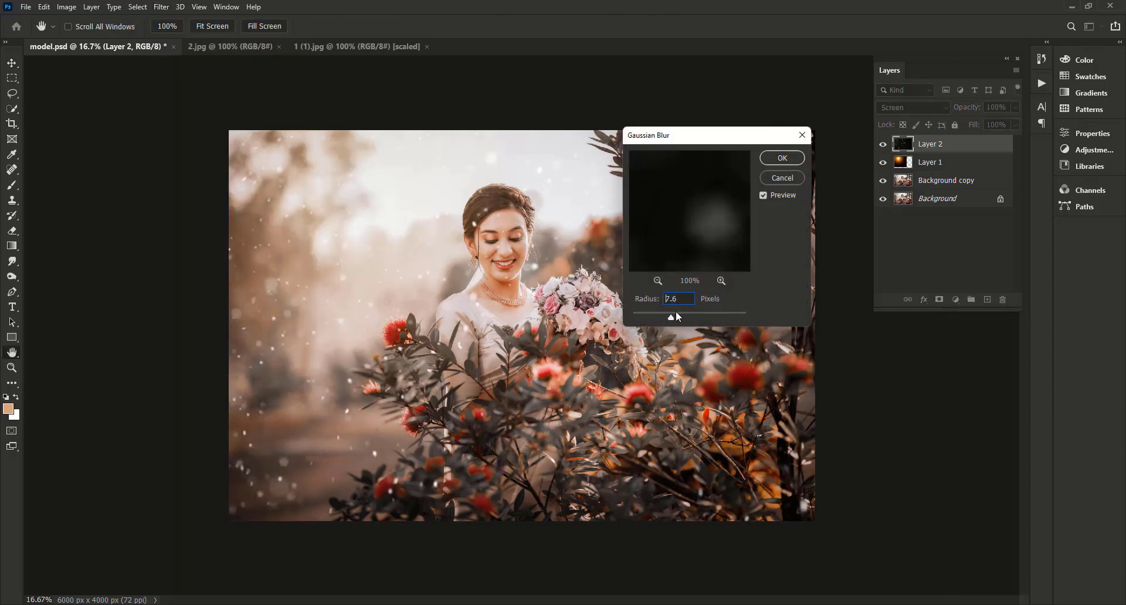
pyautogui.moveTo(677, 313); pyautogui.dragTo(699, 310)
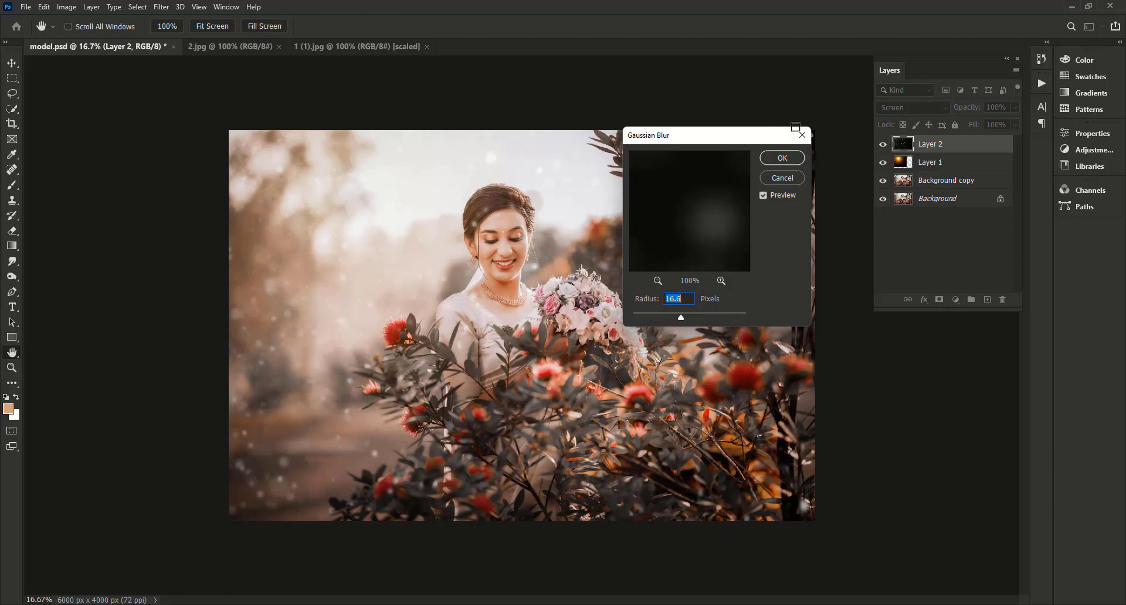
pyautogui.click(792, 158)
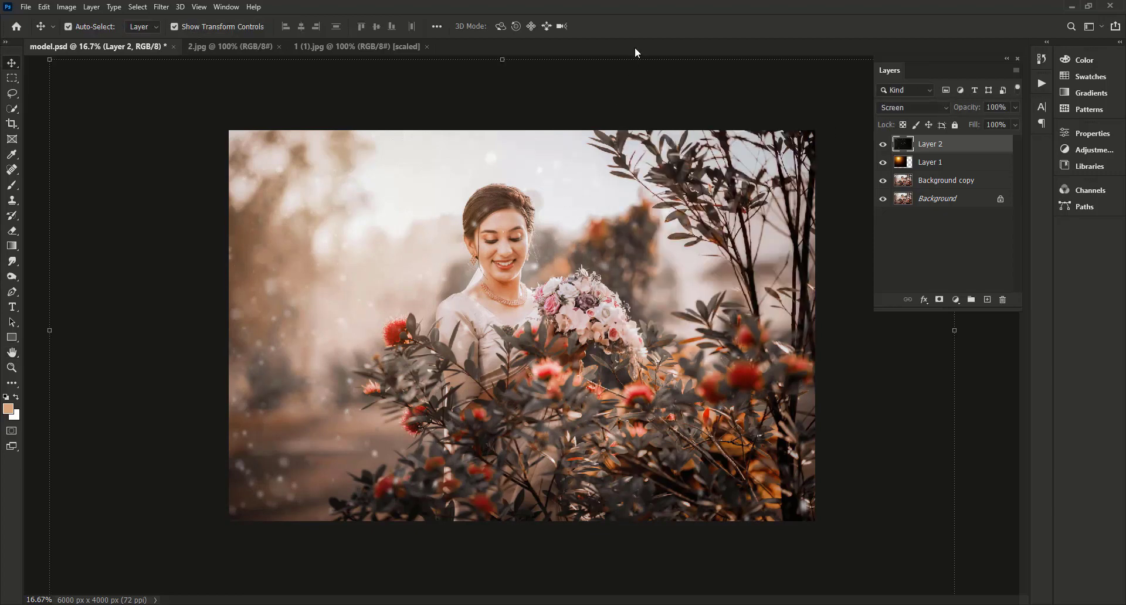
# Rotate the particle layer by about 14°, enlarge it further and reposition it over the photo.
pyautogui.hotkey('ctrl', '-')
pyautogui.hotkey('ctrl', '-')
pyautogui.hotkey('ctrl', '-')
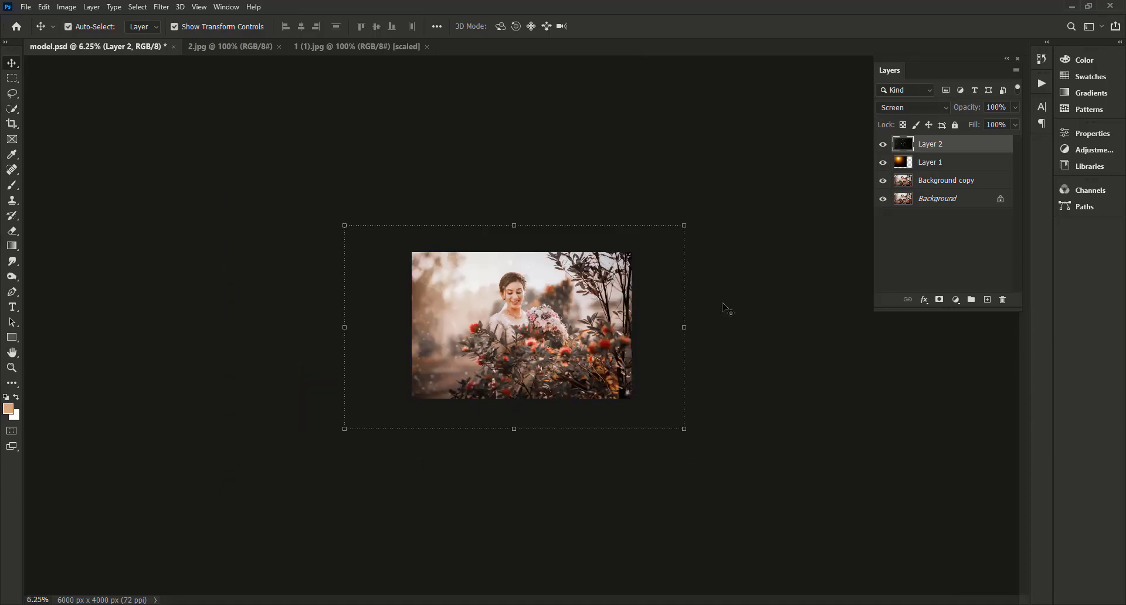
pyautogui.moveTo(694, 276); pyautogui.dragTo(694, 317)
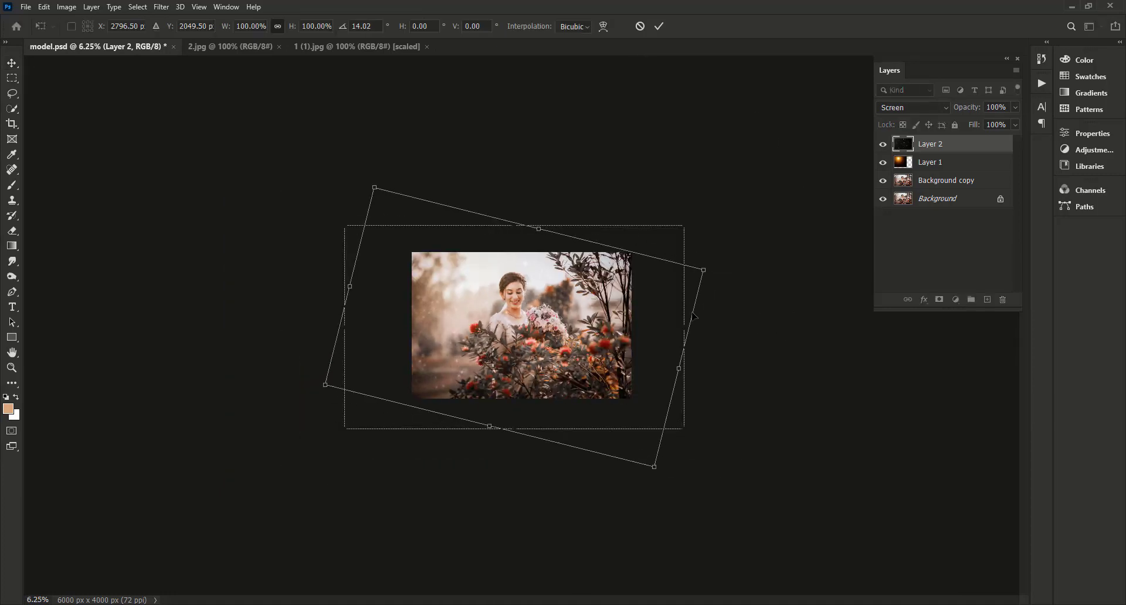
pyautogui.moveTo(706, 268); pyautogui.dragTo(773, 247)
pyautogui.moveTo(607, 353); pyautogui.dragTo(516, 378)
pyautogui.moveTo(597, 345); pyautogui.dragTo(545, 370)
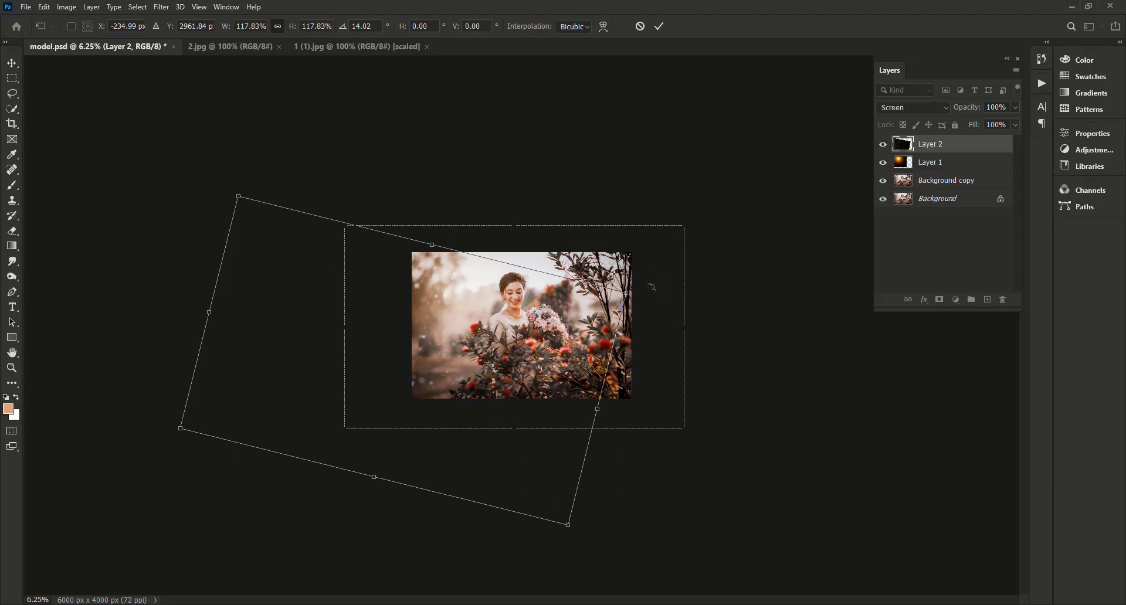
pyautogui.moveTo(627, 293); pyautogui.dragTo(895, 211)
pyautogui.moveTo(687, 395); pyautogui.dragTo(442, 417)
pyautogui.click(660, 26)
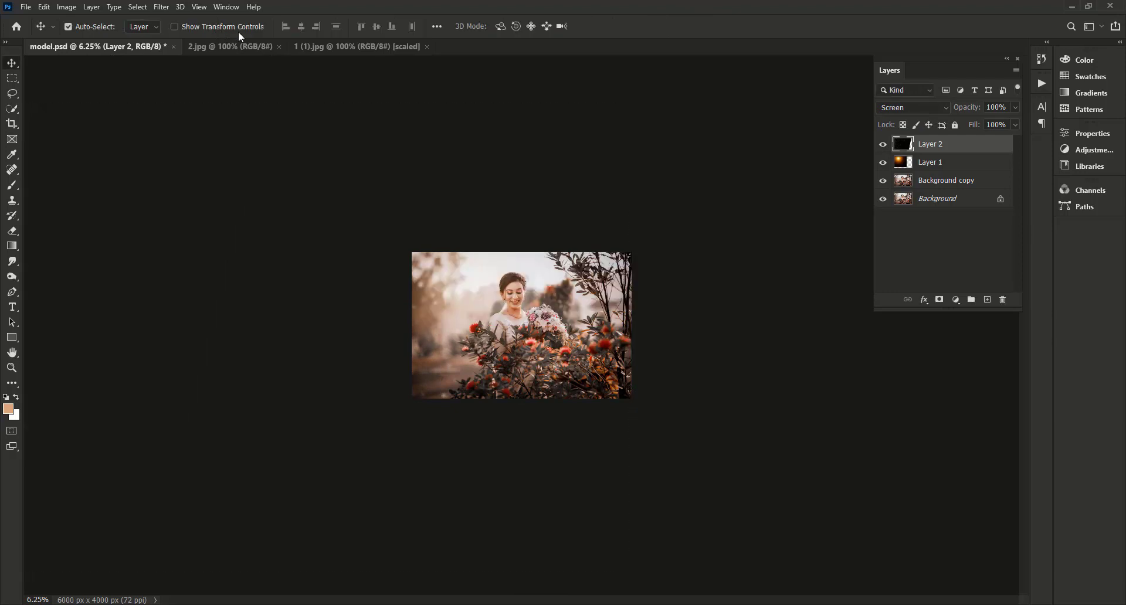
# Compare the photo with and without the particle layer and reduce that layer's opacity to 50%.
pyautogui.hotkey('ctrl', '0')
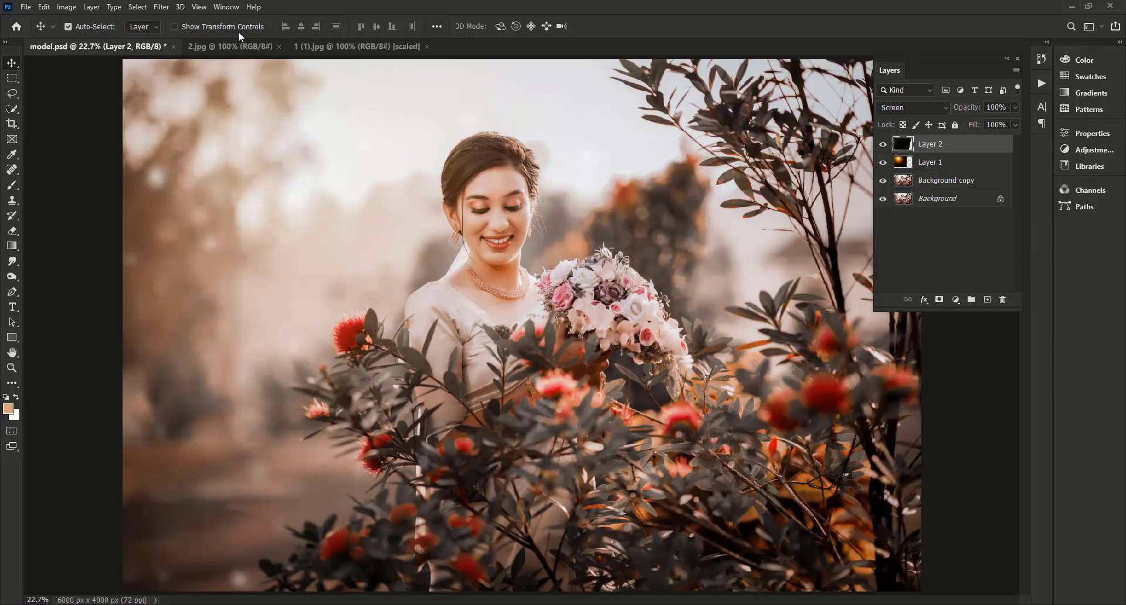
pyautogui.click(884, 147)
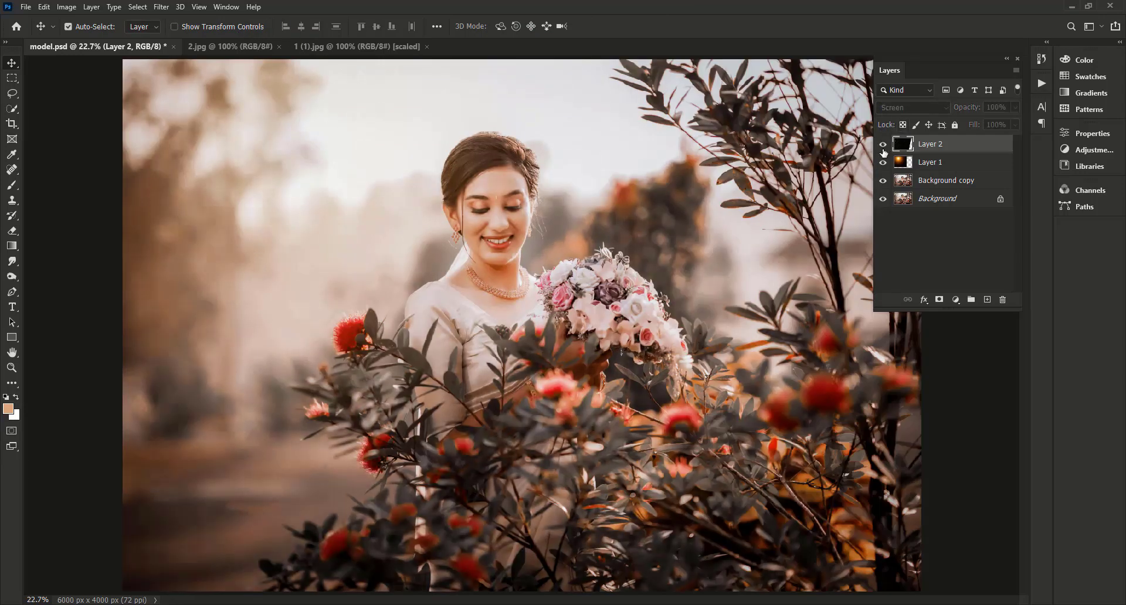
pyautogui.click(1016, 124)
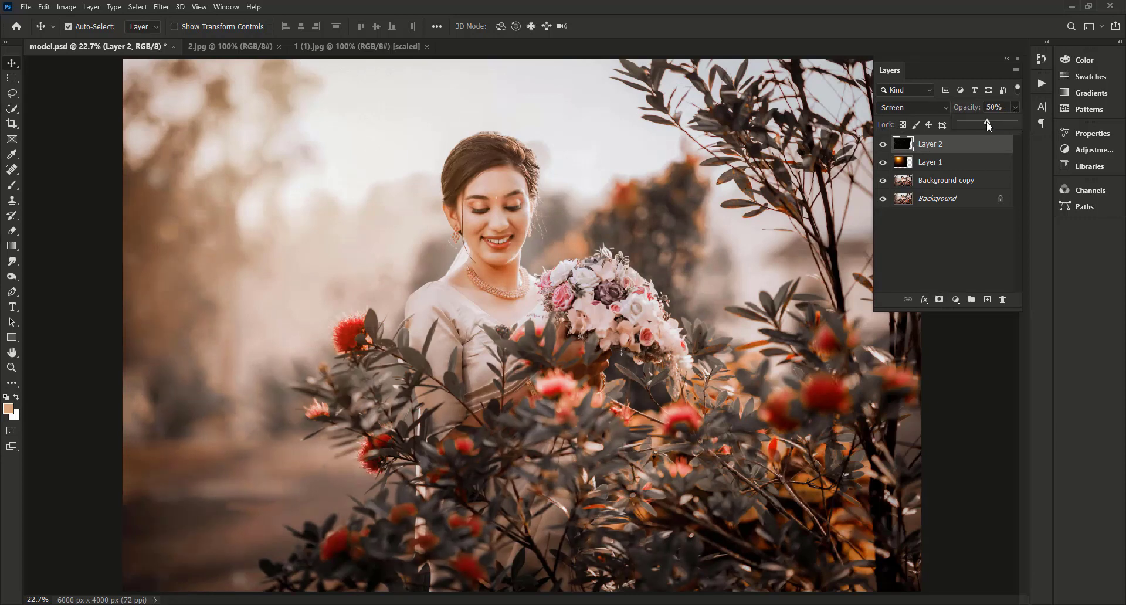
# Add a layer mask to the particle layer and paint the particles off the bride with a large soft black brush at 100% opacity.
pyautogui.click(939, 300)
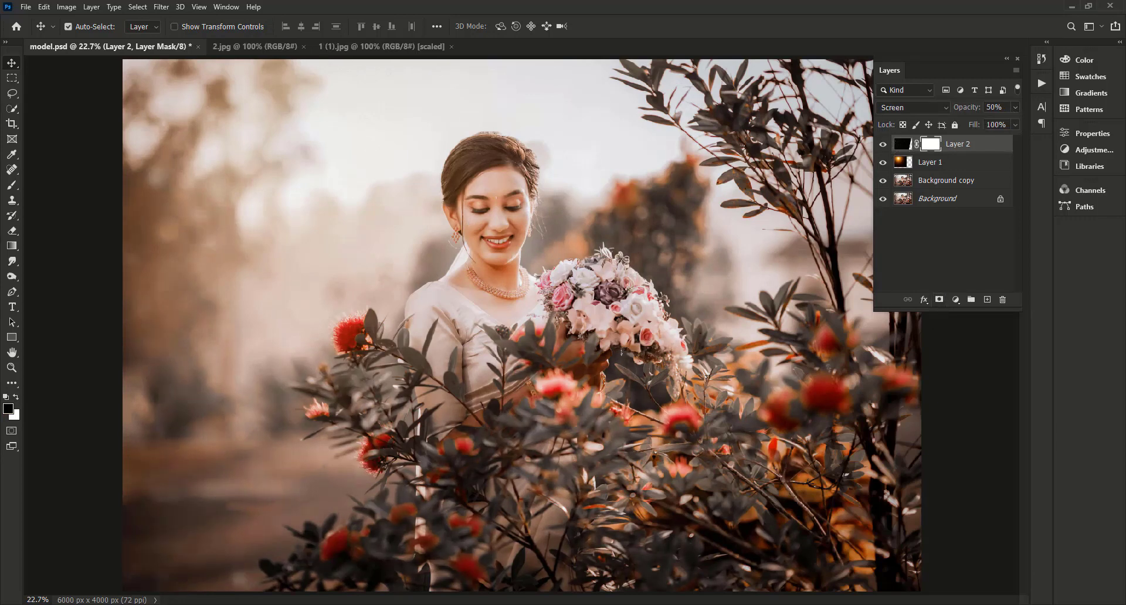
pyautogui.click(12, 184)
pyautogui.rightClick(617, 236)
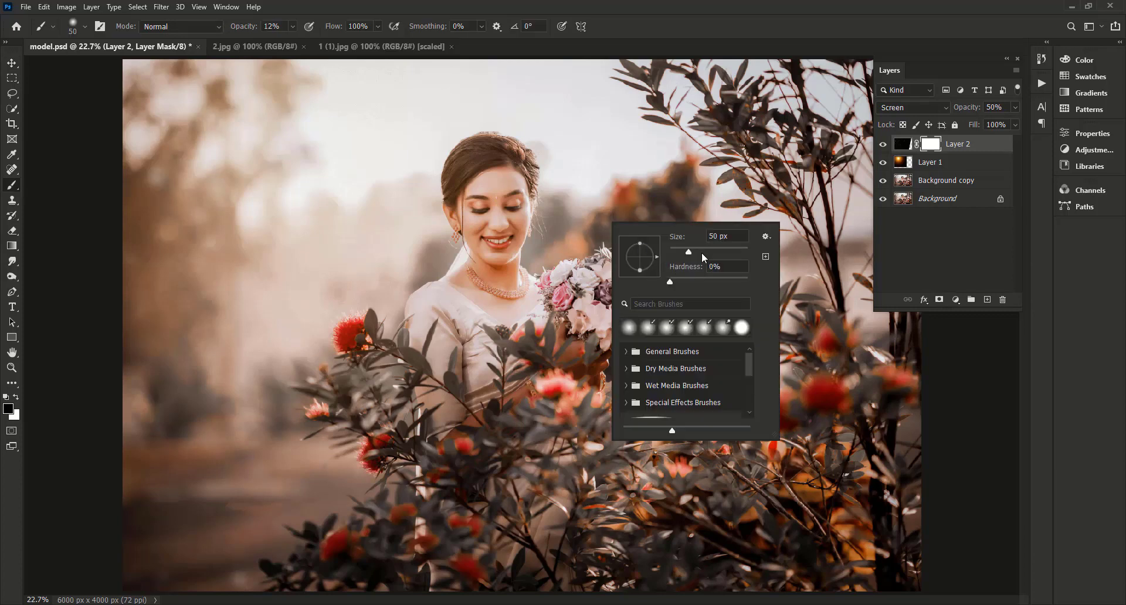
pyautogui.moveTo(702, 254)
pyautogui.mouseDown()
pyautogui.moveTo(765, 254)
pyautogui.moveTo(765, 281)
pyautogui.mouseUp()
pyautogui.click(636, 20)
pyautogui.rightClick(635, 253)
pyautogui.click(729, 23)
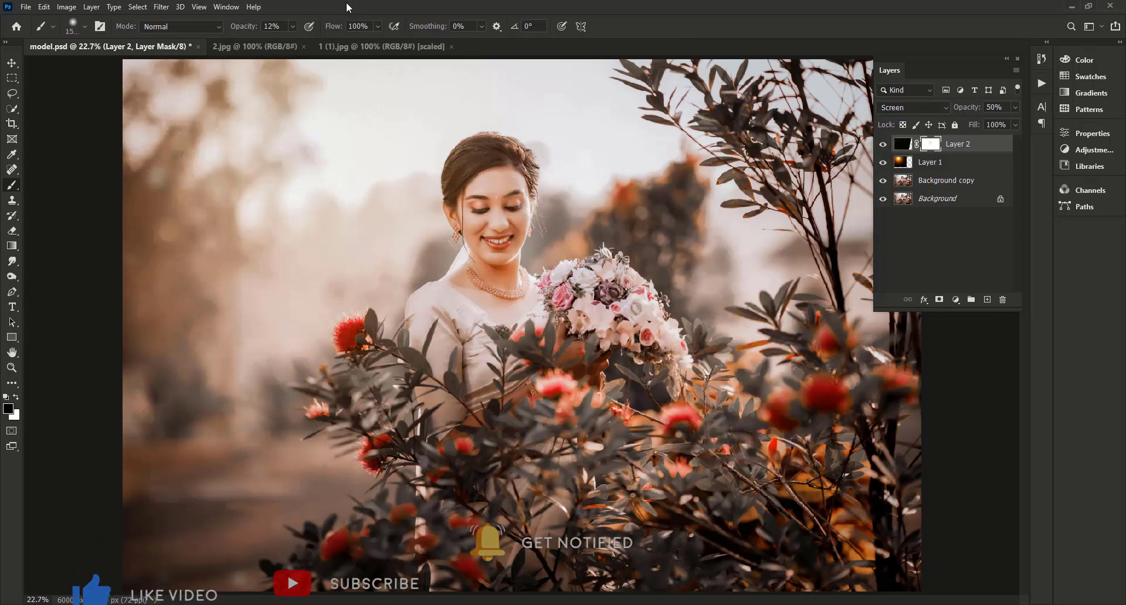
pyautogui.press('0')
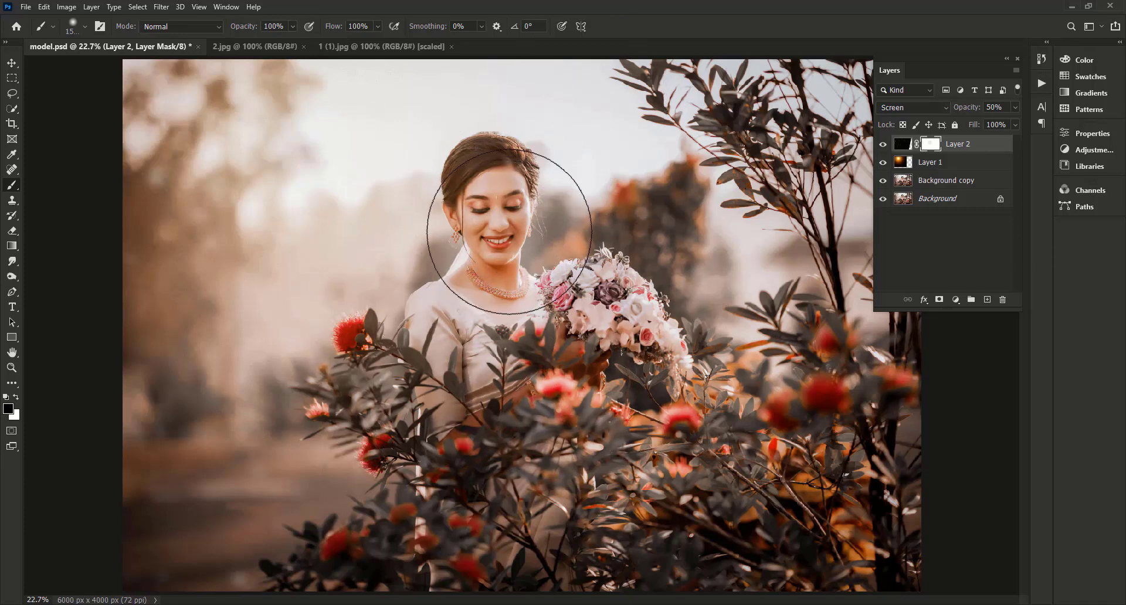
pyautogui.click(509, 232)
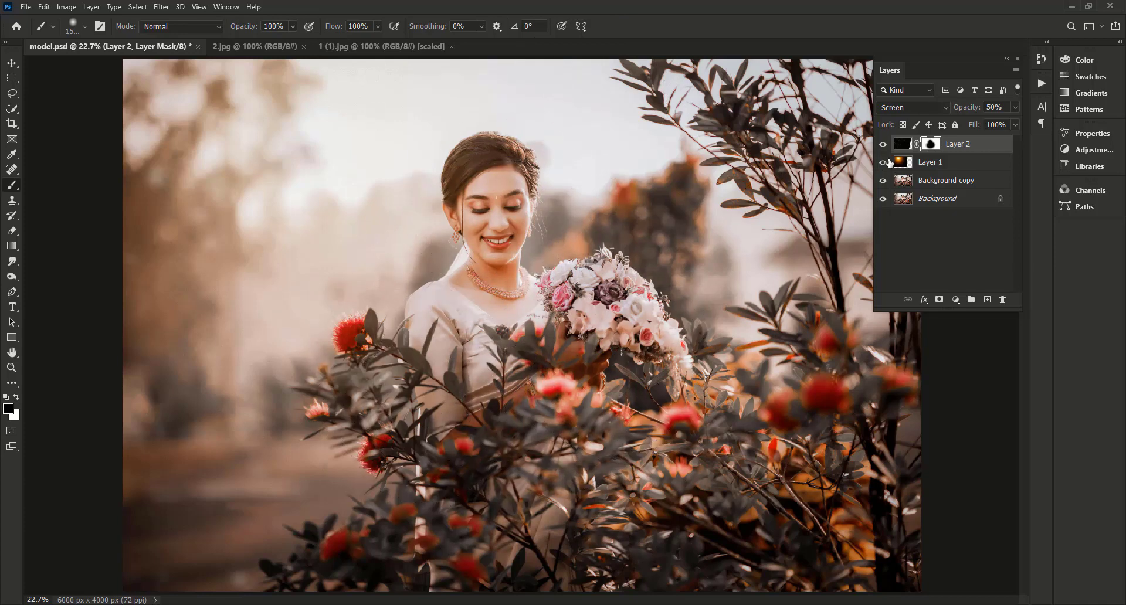
# Apply the layer mask to the particle layer and toggle the layer's visibility to compare the result.
pyautogui.rightClick(937, 150)
pyautogui.click(957, 178)
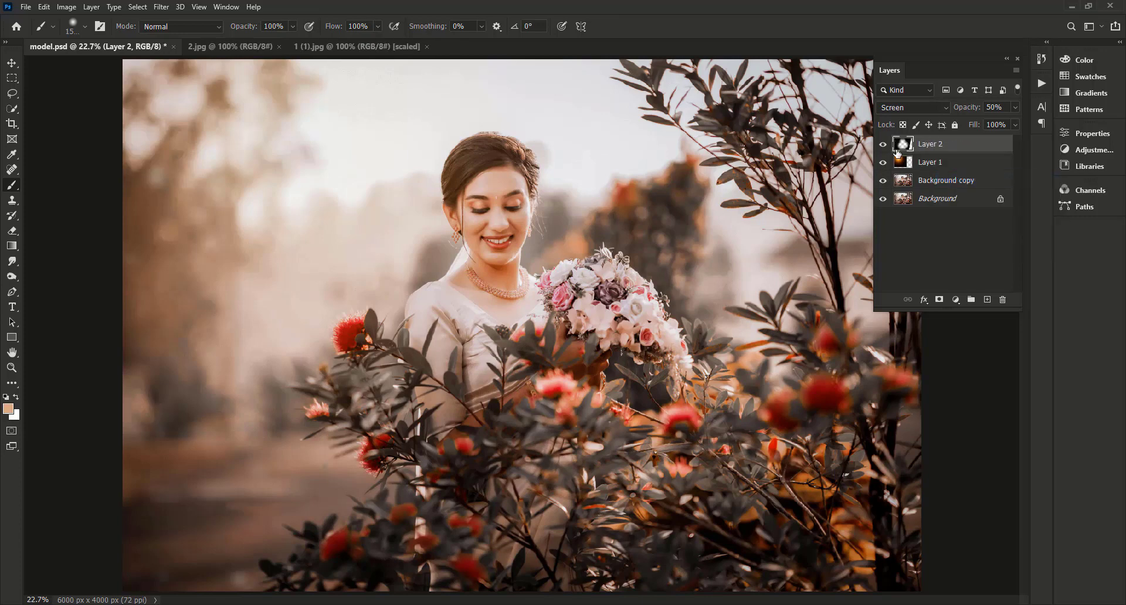
pyautogui.click(884, 145)
pyautogui.click(884, 145)
pyautogui.click(884, 145)
pyautogui.click(884, 145)
# Merge the particle layer, the glow layer and Background copy down one after another into the Background layer.
pyautogui.rightClick(951, 143)
pyautogui.rightClick(934, 147)
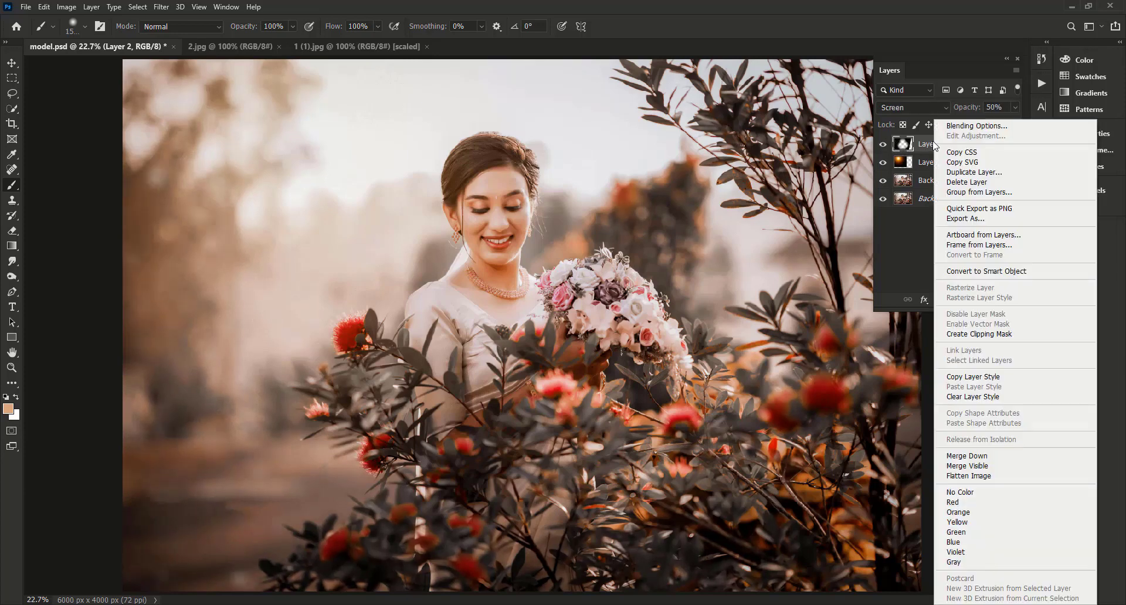
pyautogui.click(962, 456)
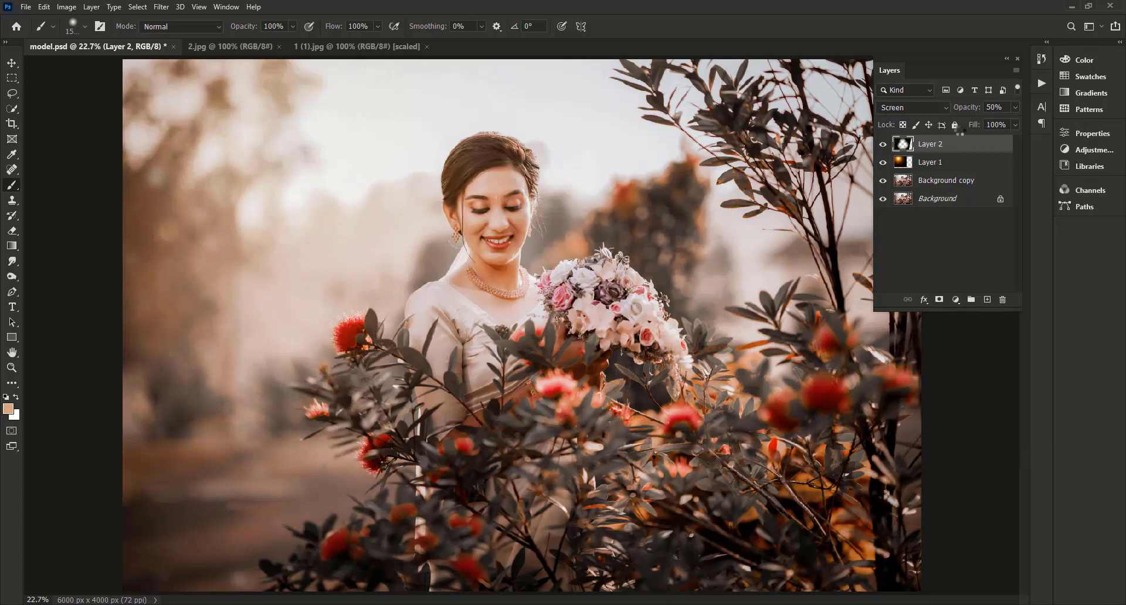
pyautogui.rightClick(950, 144)
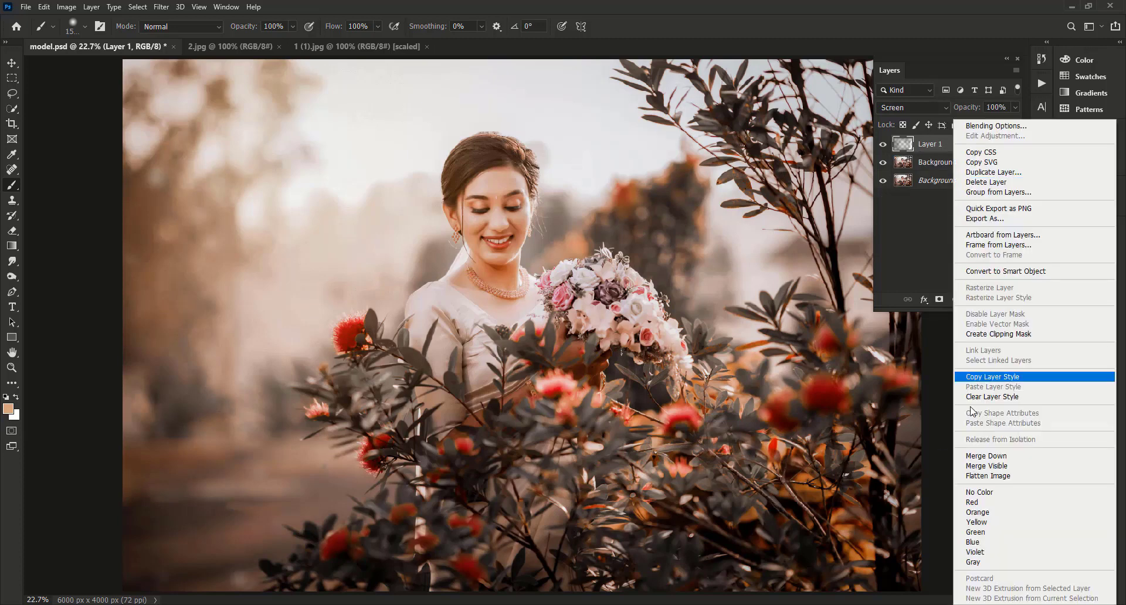
pyautogui.click(978, 457)
pyautogui.rightClick(946, 144)
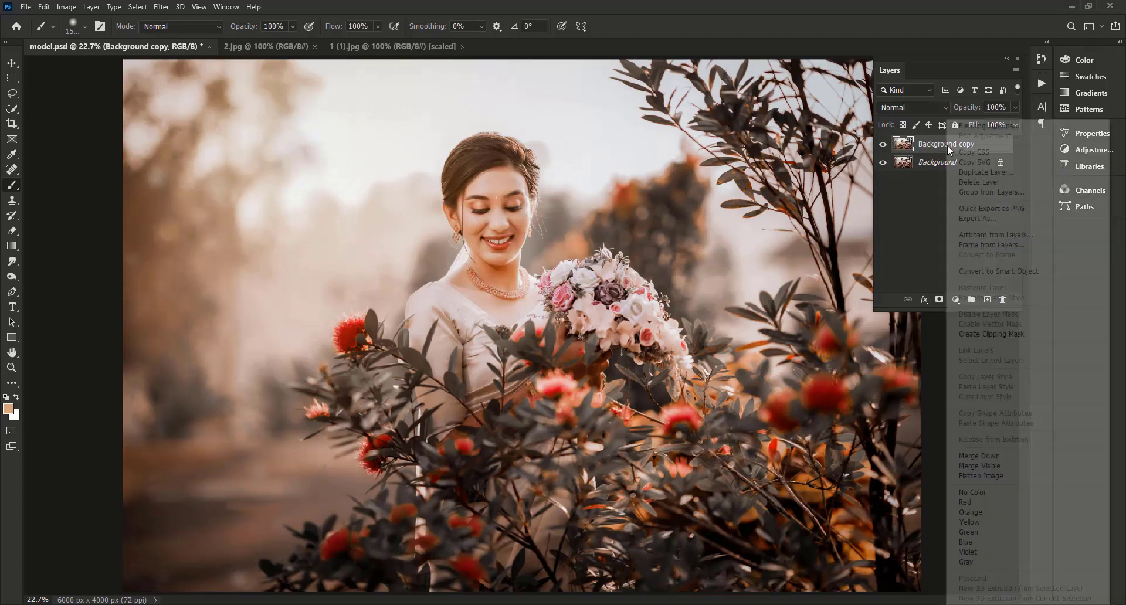
pyautogui.click(991, 457)
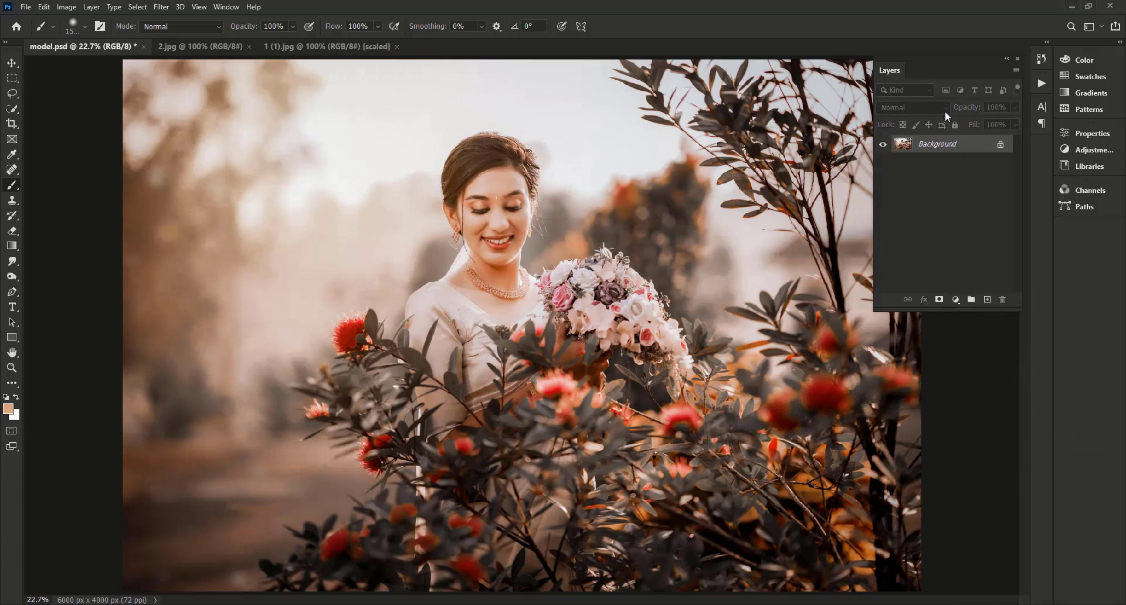
pyautogui.hotkey('ctrl', '-')
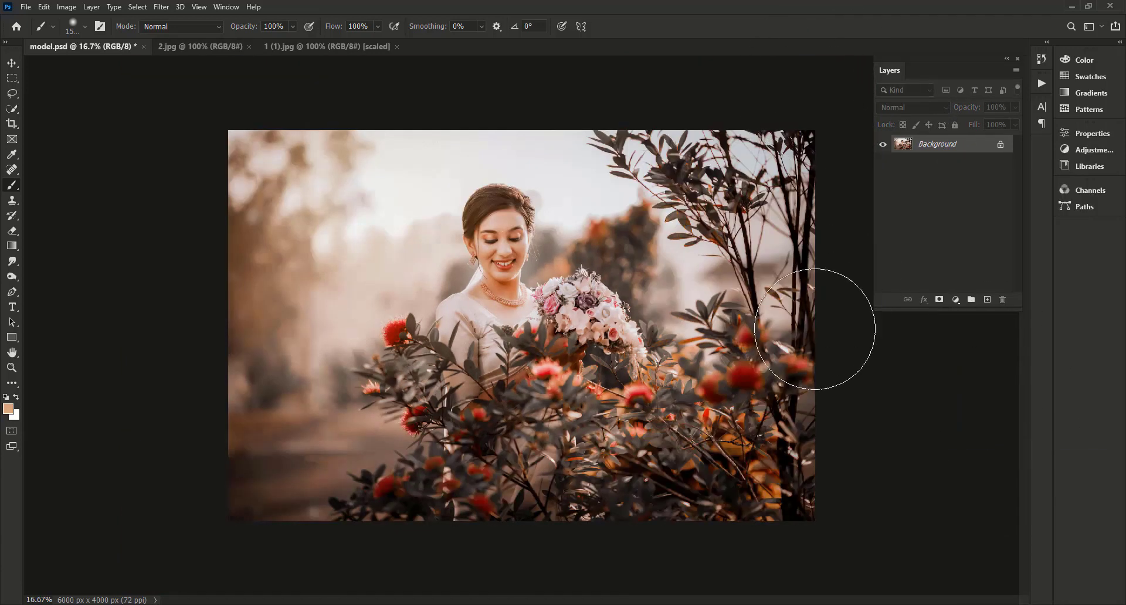
pyautogui.hotkey('ctrl', '0')
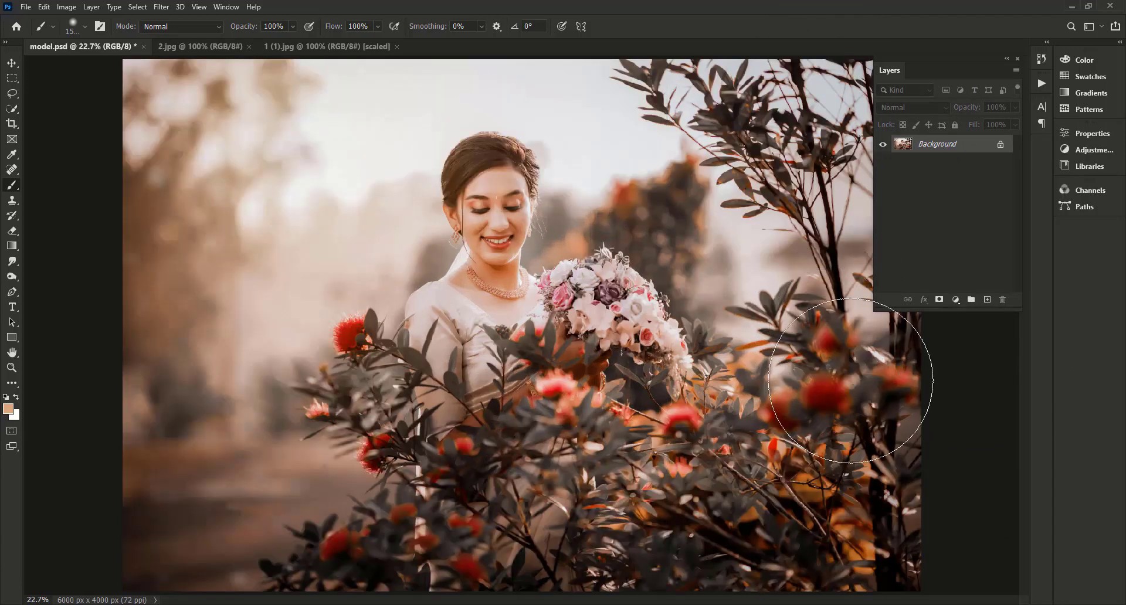
pyautogui.press('v')
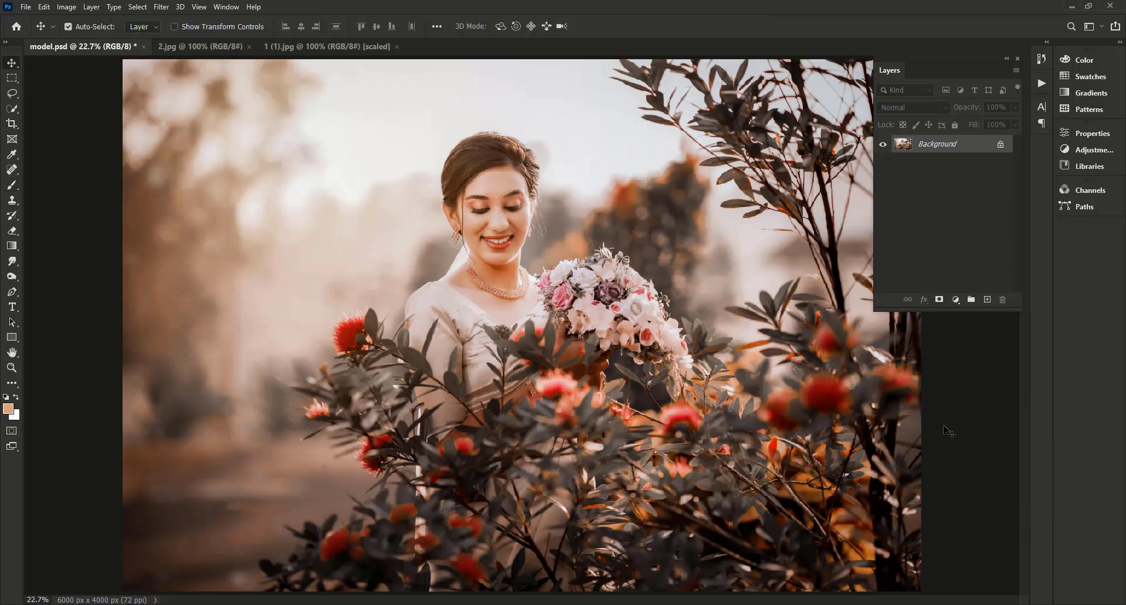